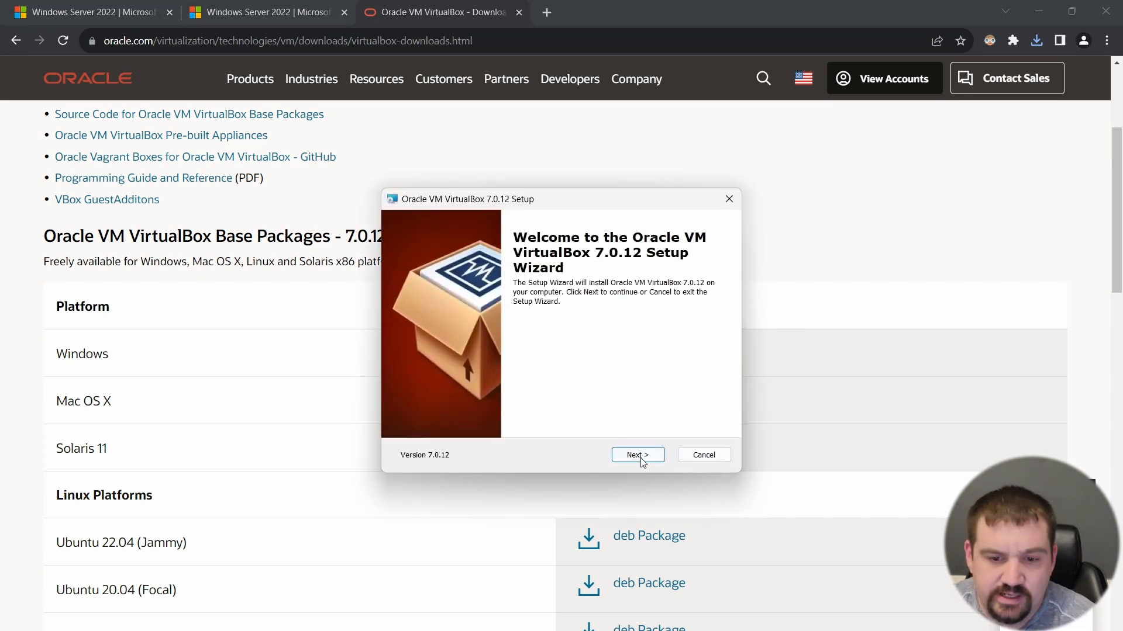
Step: Install Oracle VM VirtualBox 7.0.12 with the default setup options, accepting the temporary network disconnection
click(641, 456)
click(642, 458)
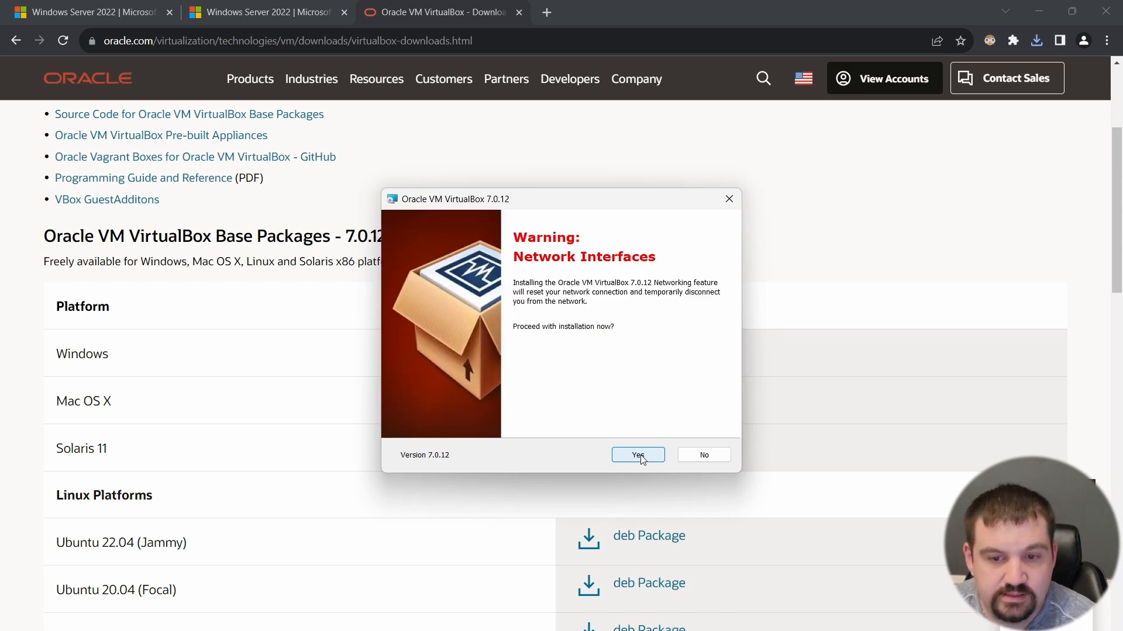
click(640, 459)
click(639, 459)
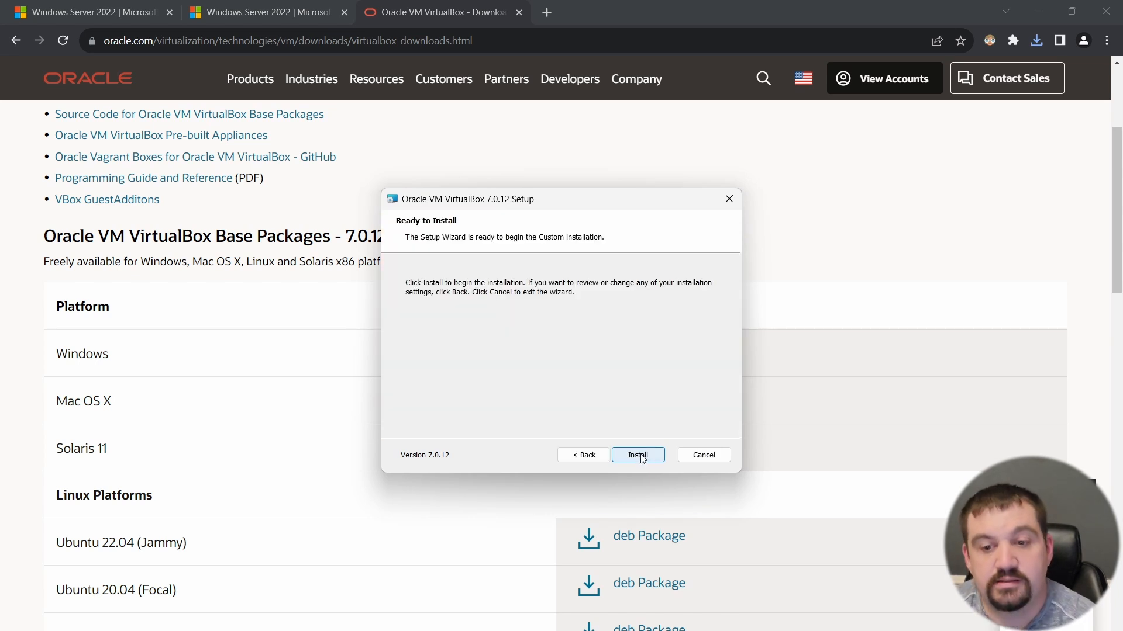
click(640, 456)
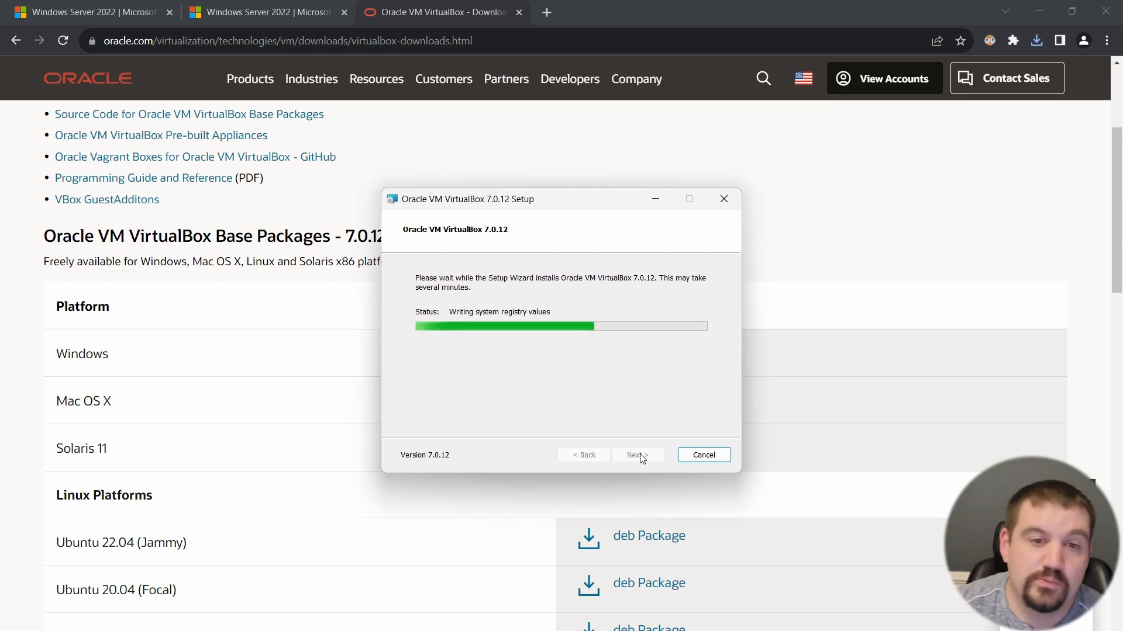
Step: Open the Windows Server 2022 evaluation ISO download and examine the fields of the free trial registration form
click(67, 10)
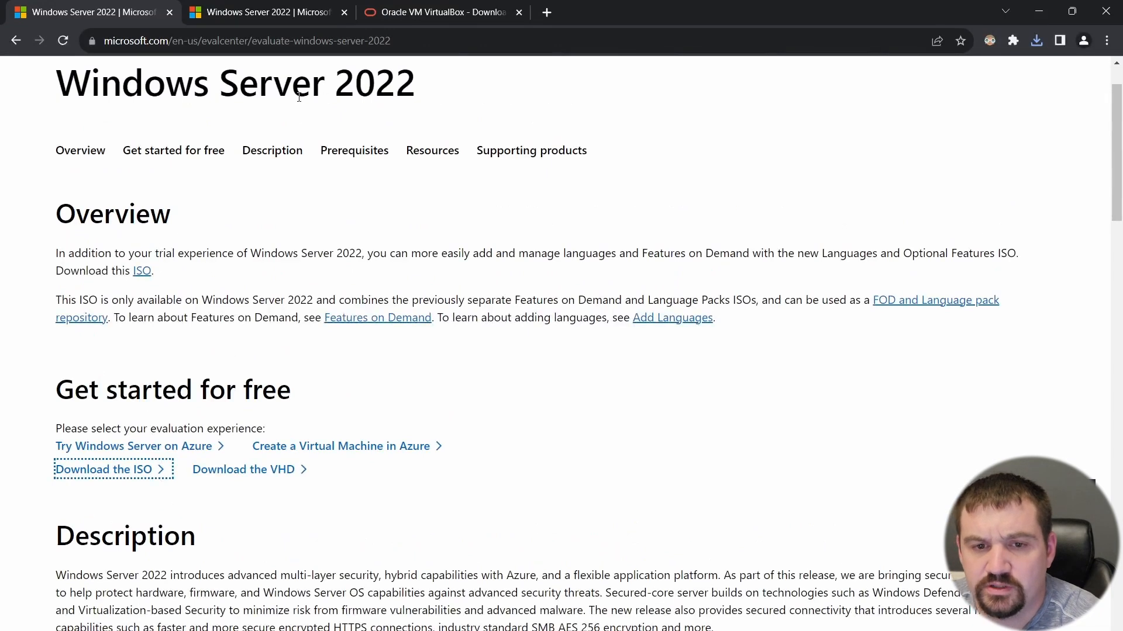
click(132, 471)
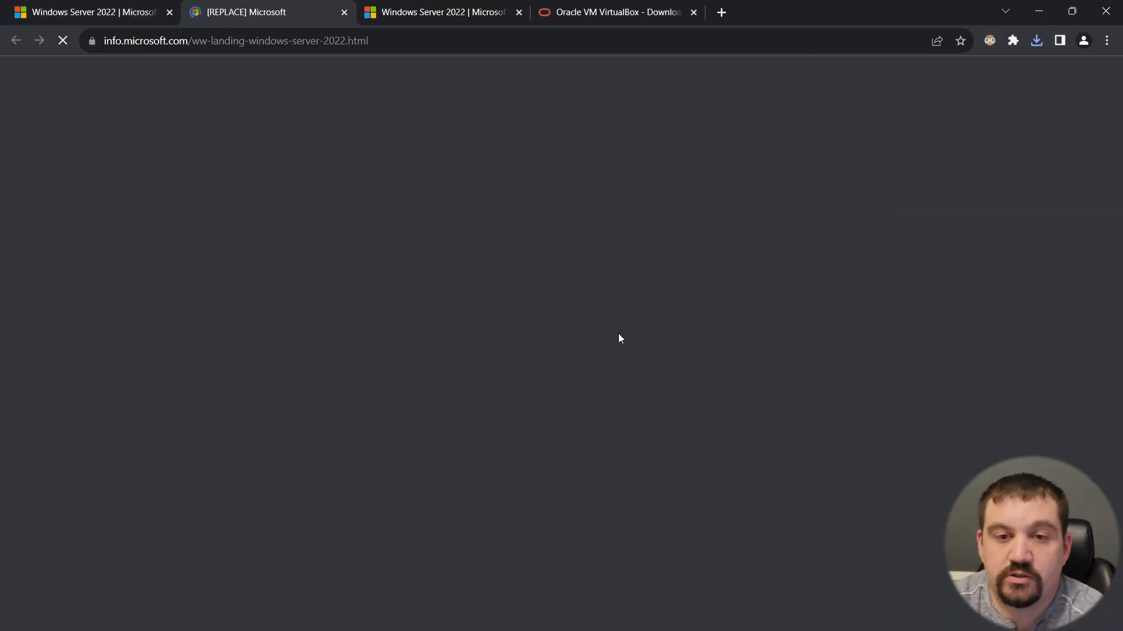
scroll(619, 336, down, 2)
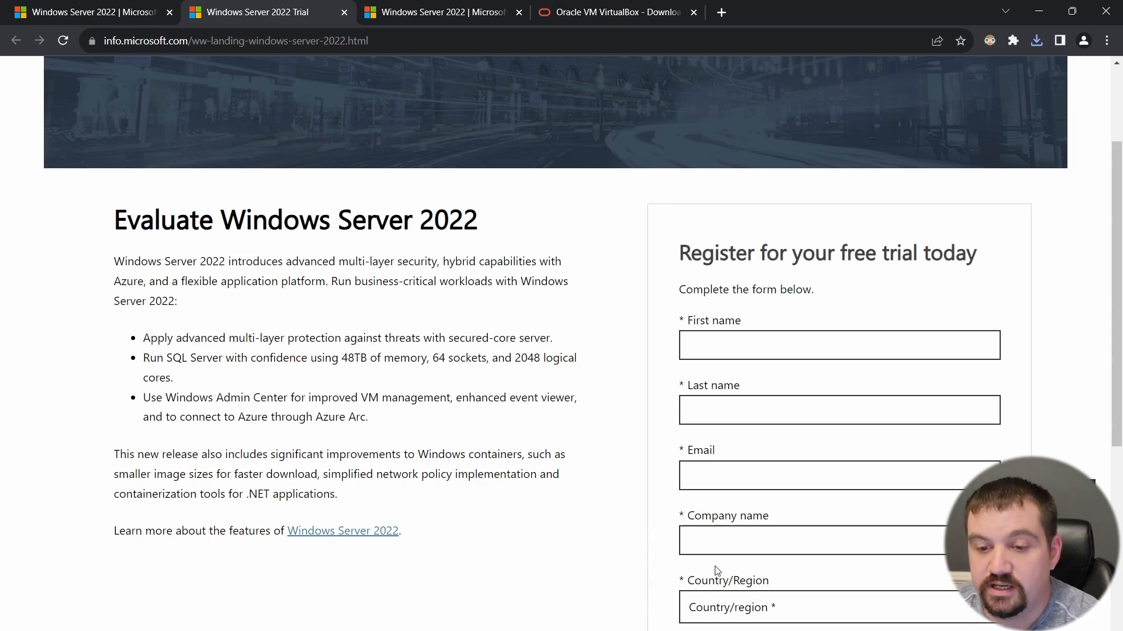
scroll(739, 493, down, 2)
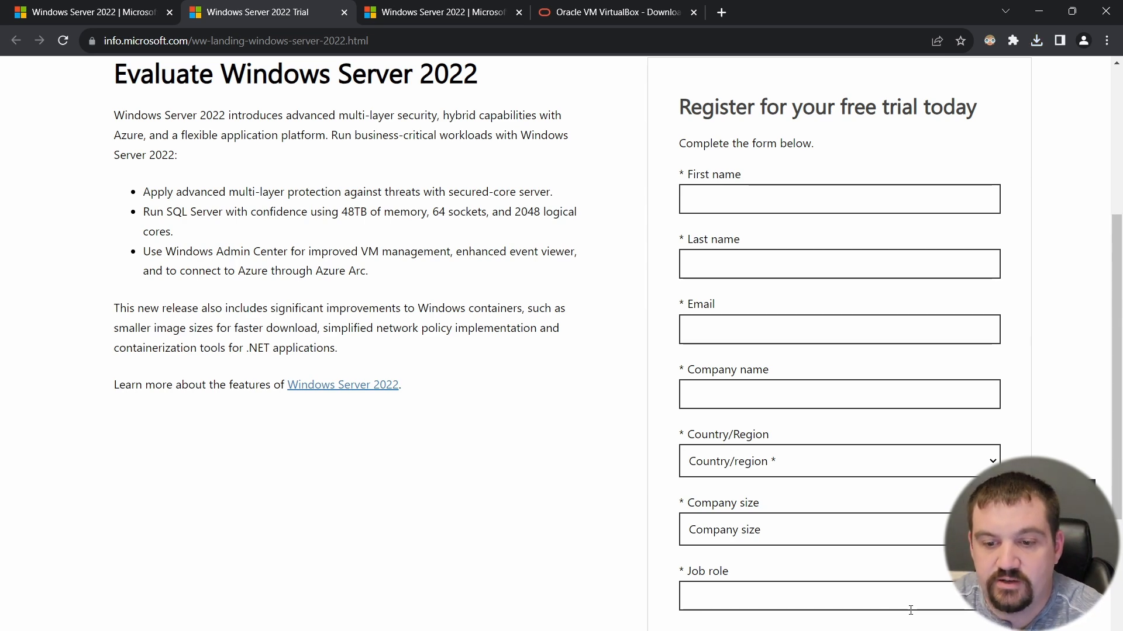
scroll(870, 554, down, 4)
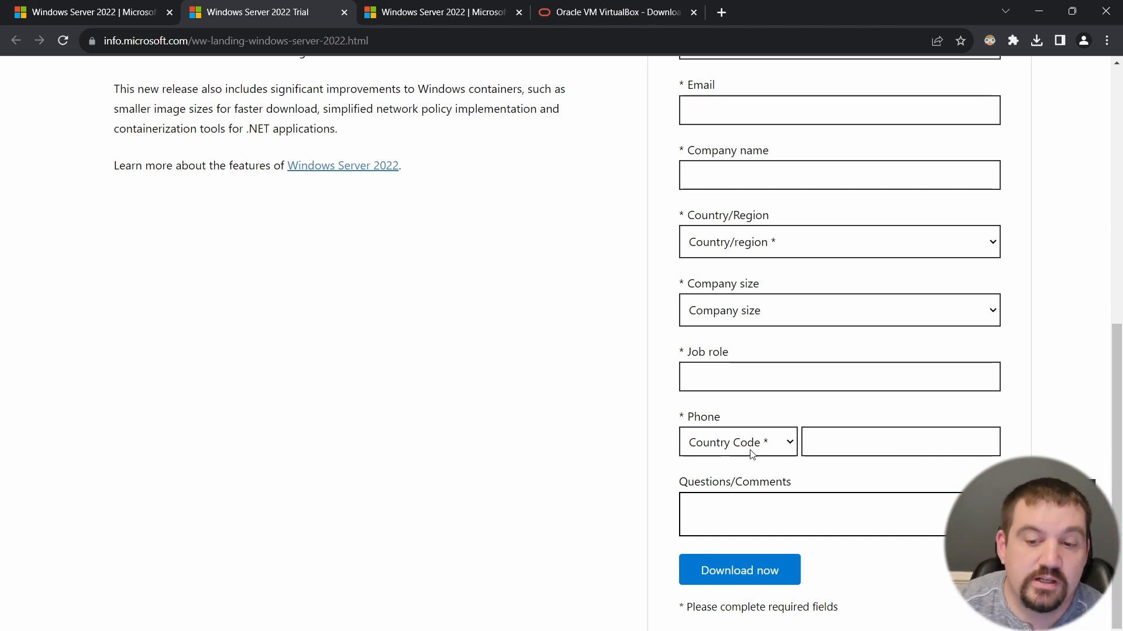
scroll(751, 455, down, 1)
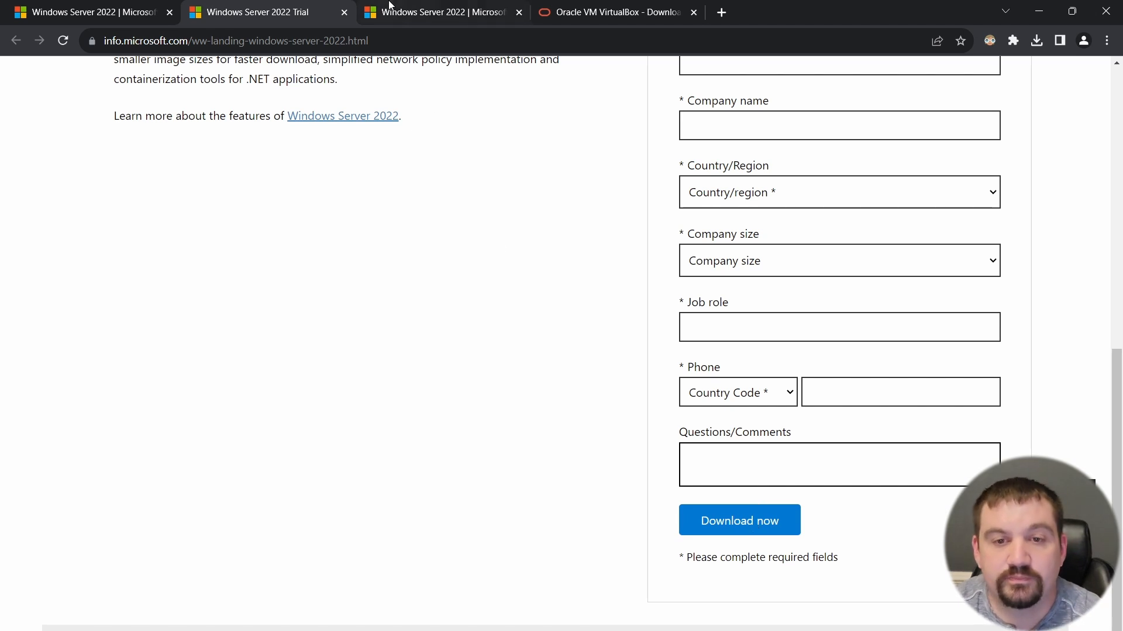
click(429, 16)
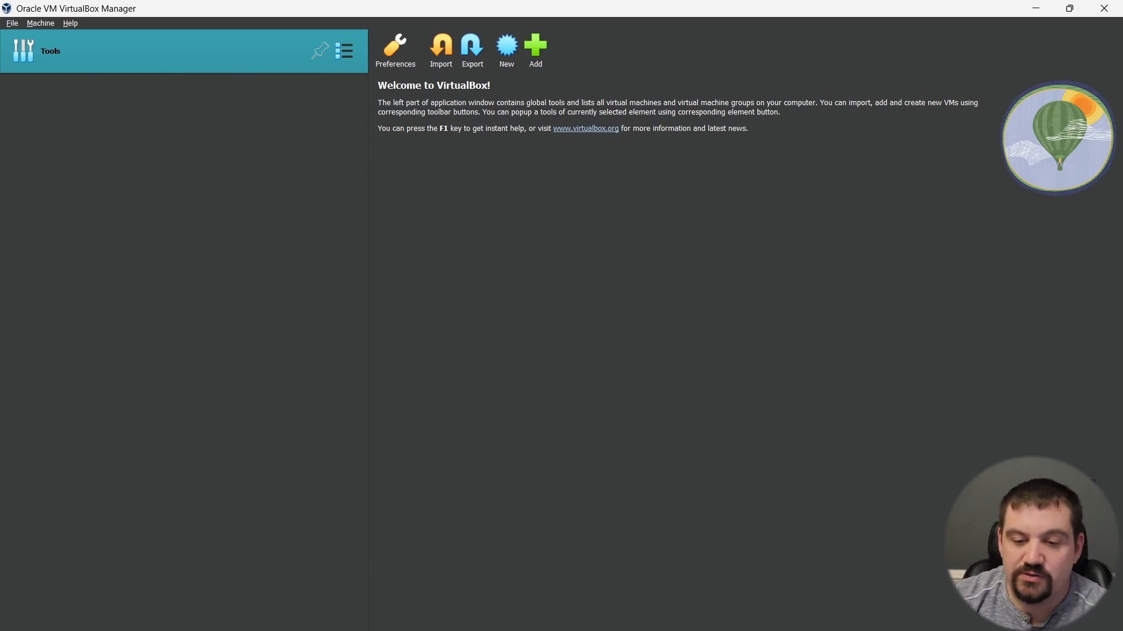
key(super)
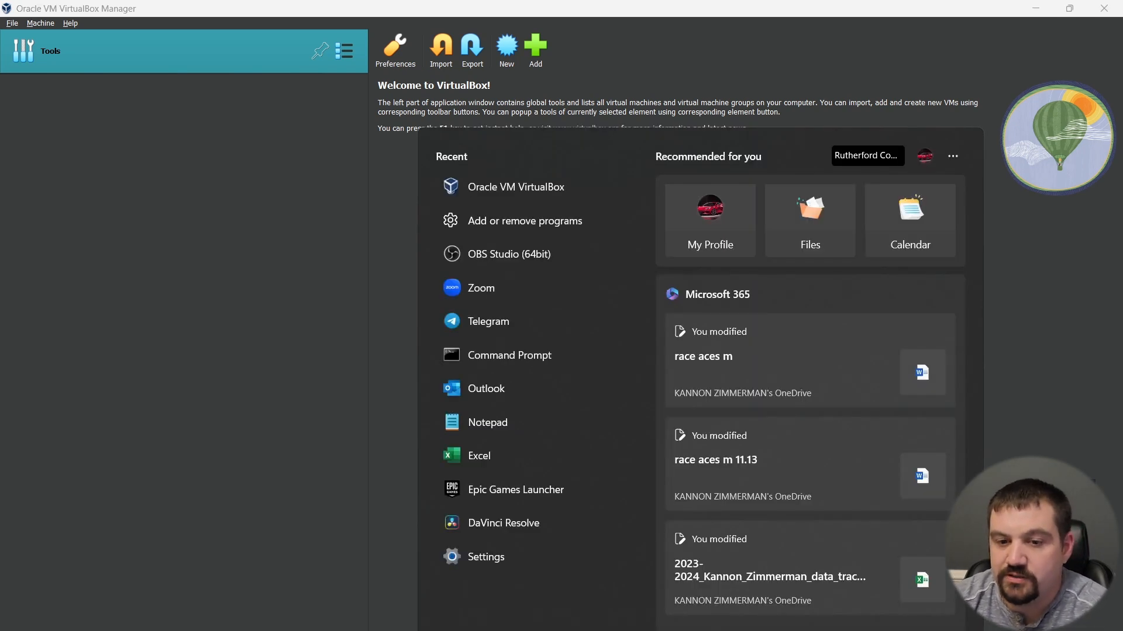
click(240, 353)
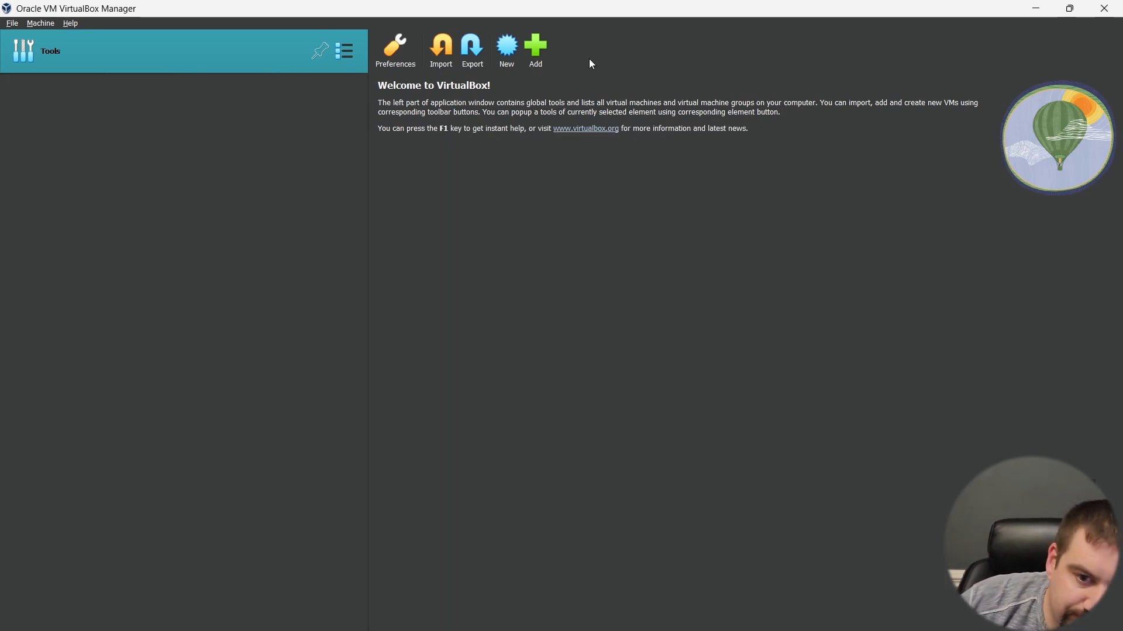
Step: Create a new virtual machine named Server2022 with type Microsoft Windows and version Windows 2022 (64-bit)
click(514, 55)
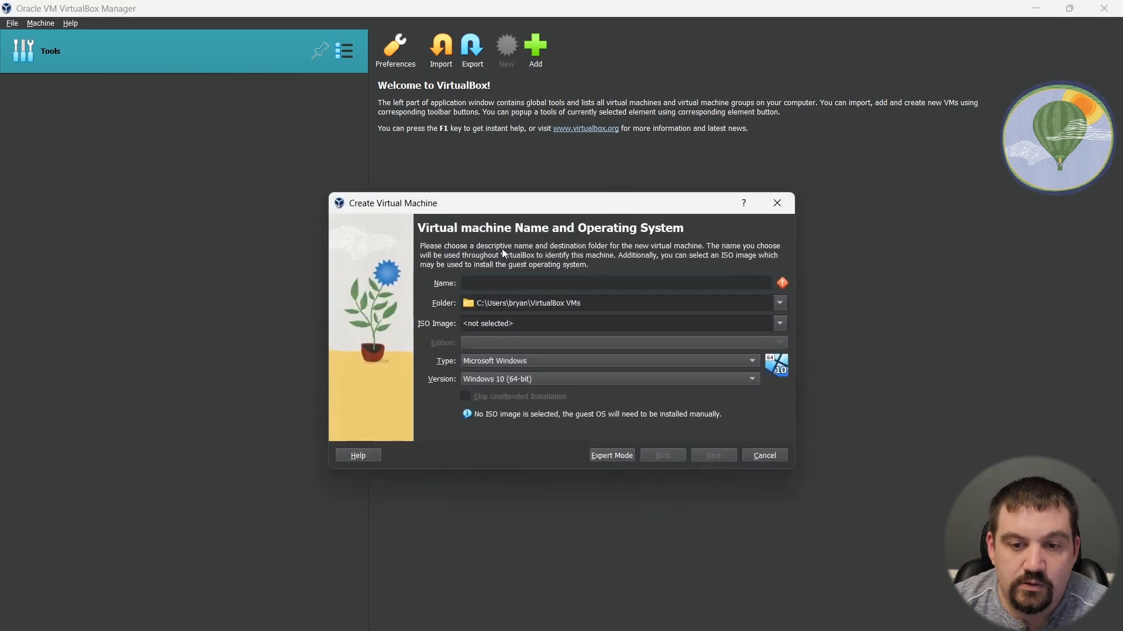
text(Ser)
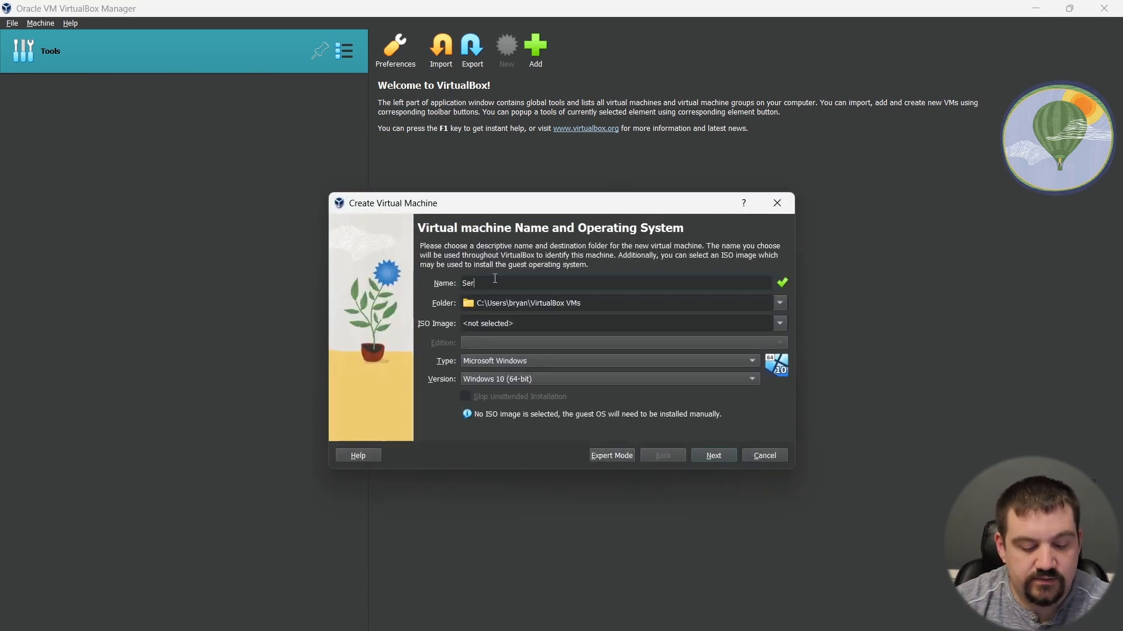
text(ver2022)
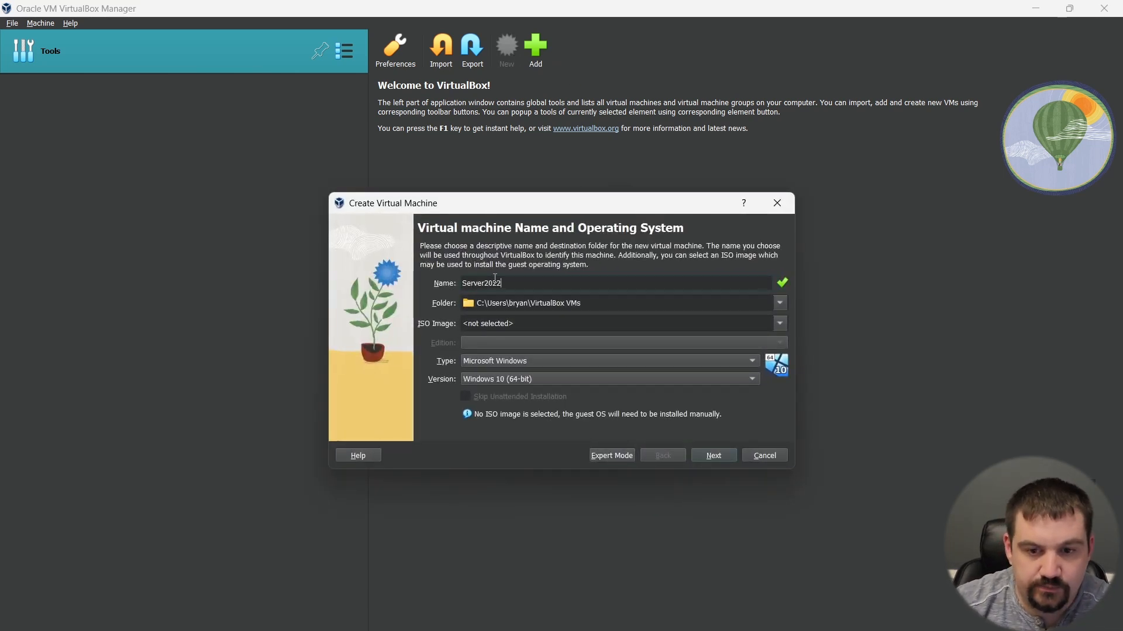
click(518, 361)
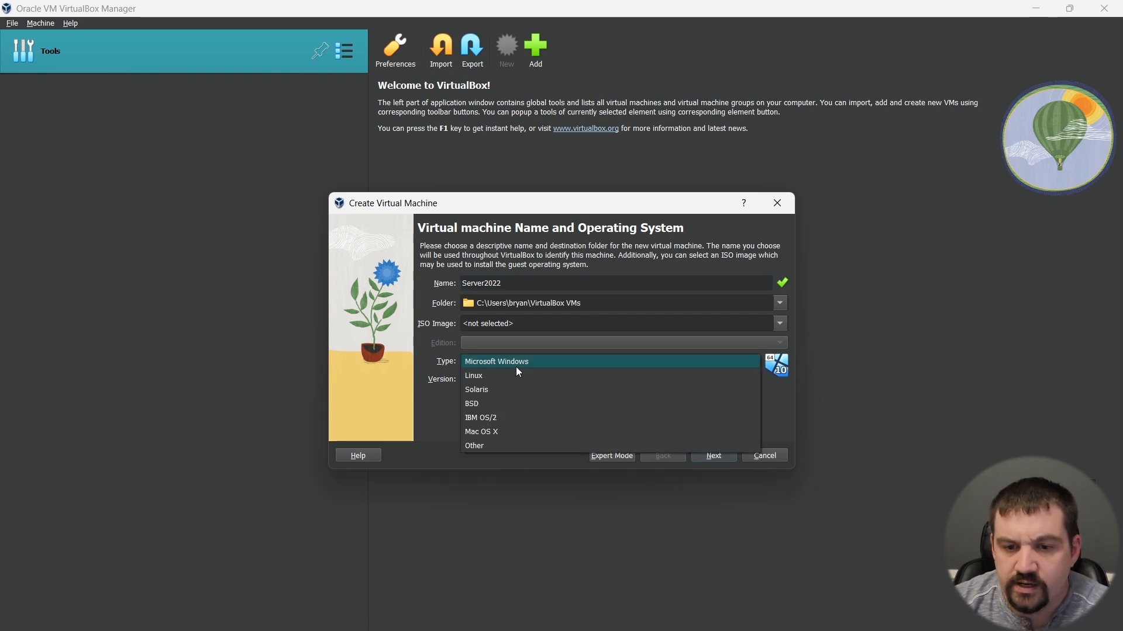
click(513, 365)
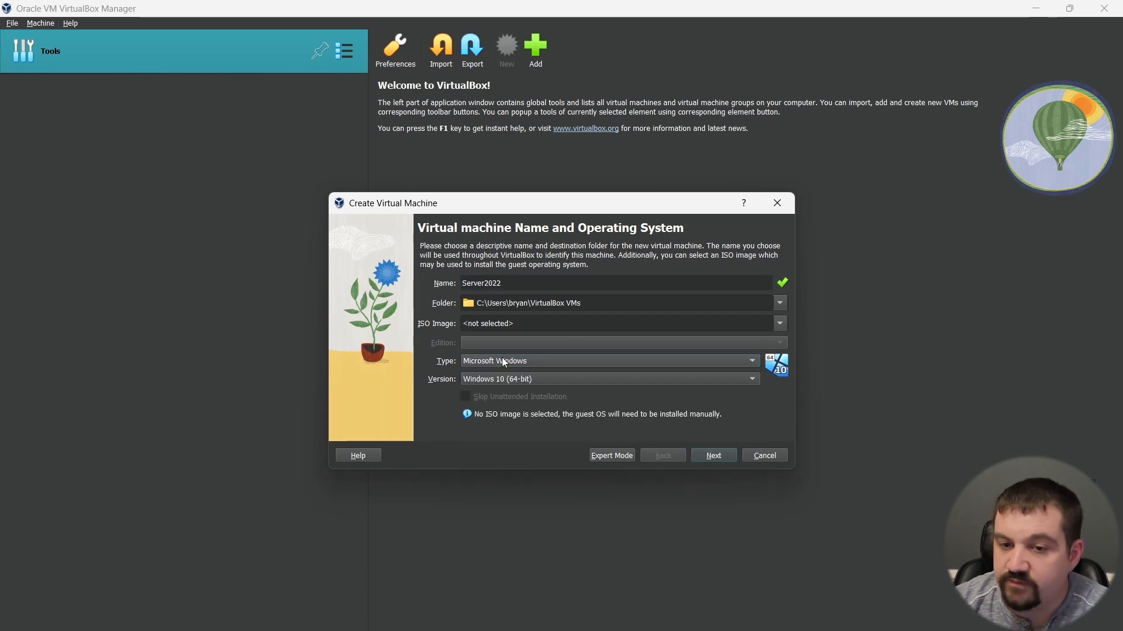
click(532, 379)
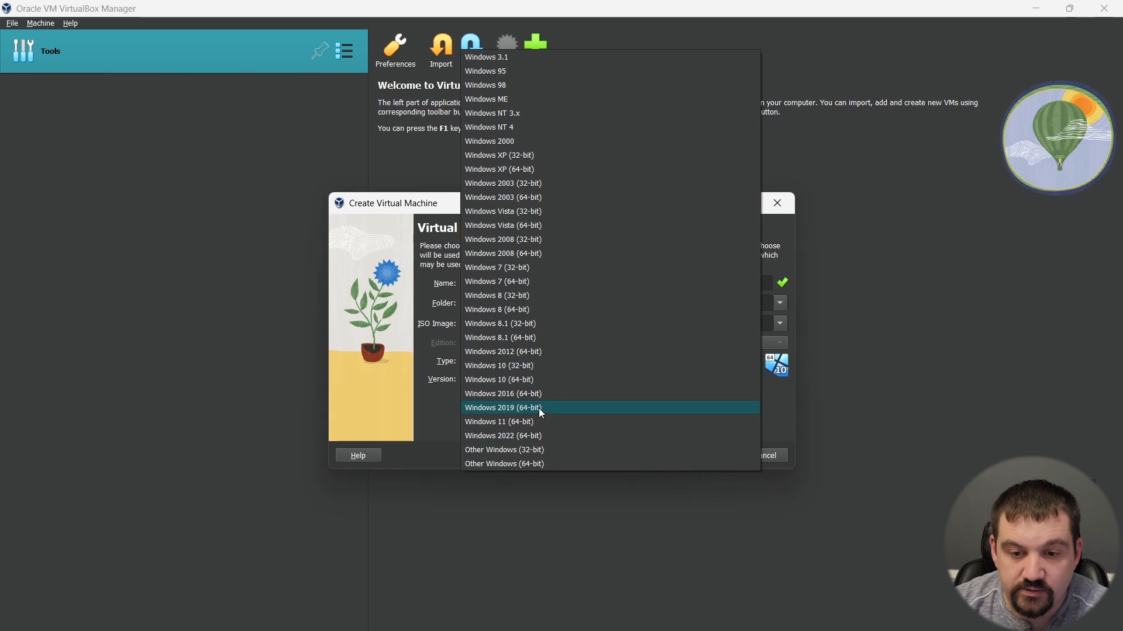
click(536, 436)
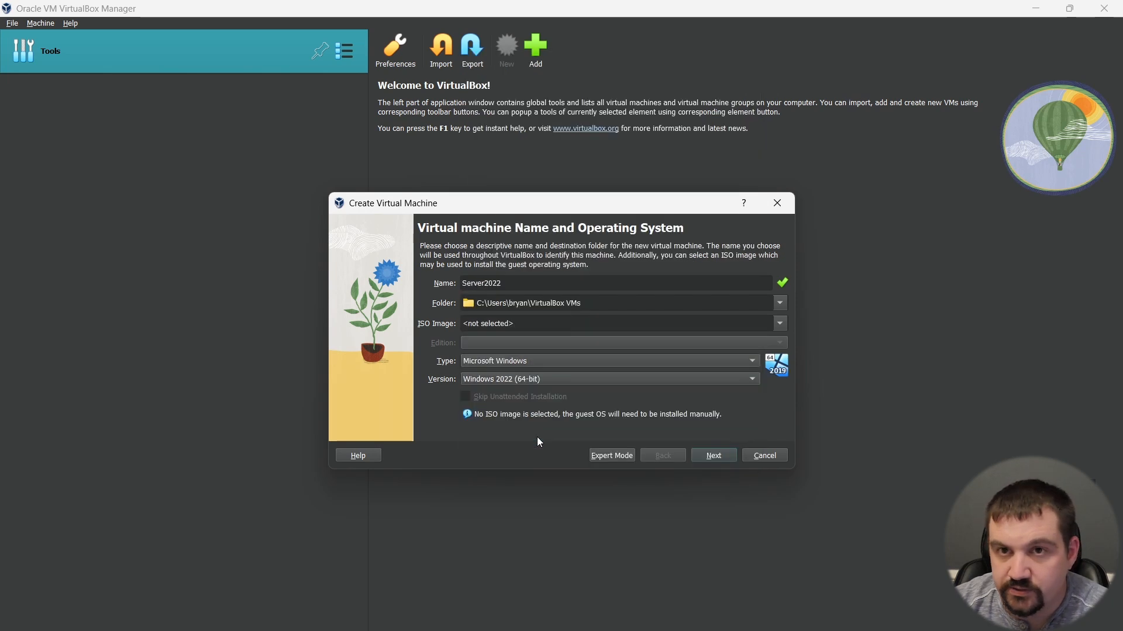
click(713, 458)
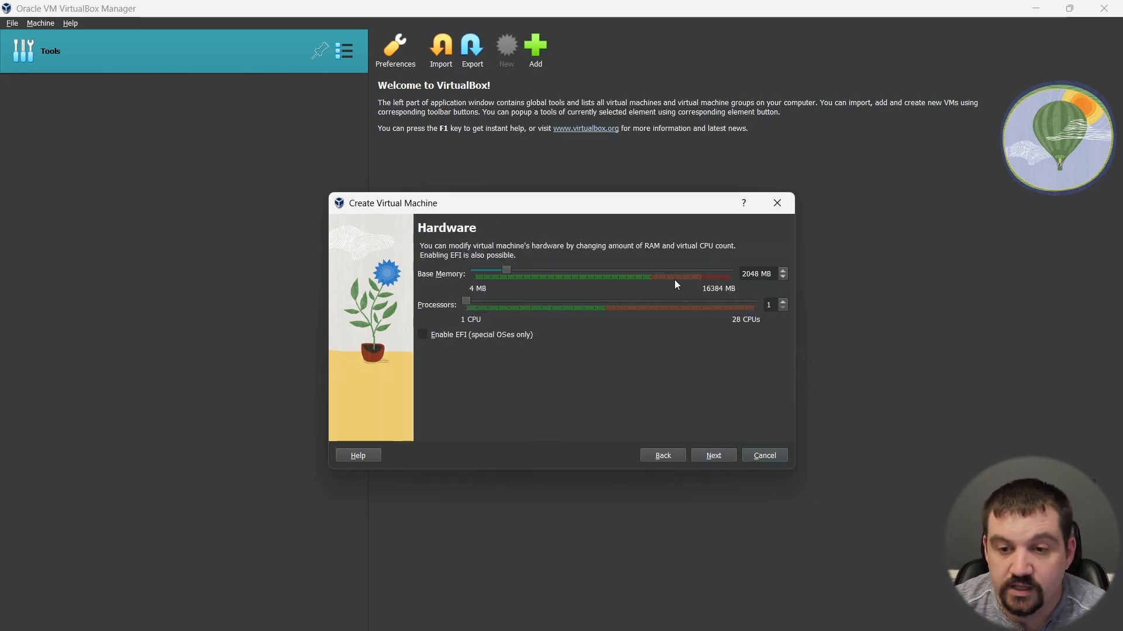
Step: Set the virtual machine's base memory to 4096 MB and its processors to 2
drag(760, 275, 740, 275)
text(4096)
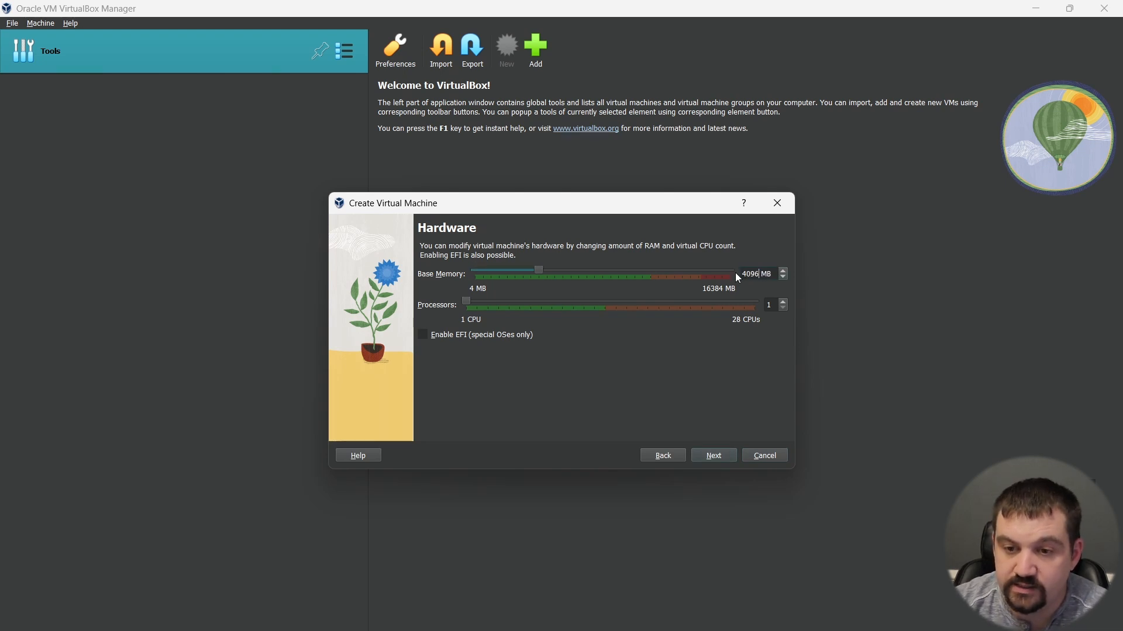
mouse_move(537, 271)
mouse_down()
mouse_move(527, 270)
mouse_move(540, 279)
mouse_up()
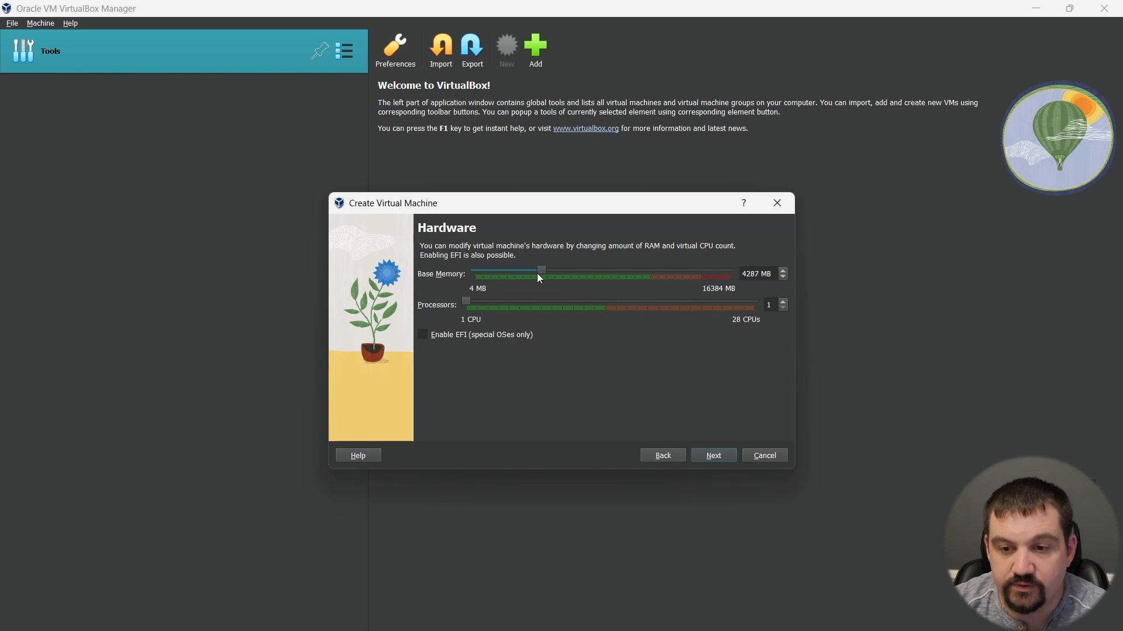
double_click(758, 272)
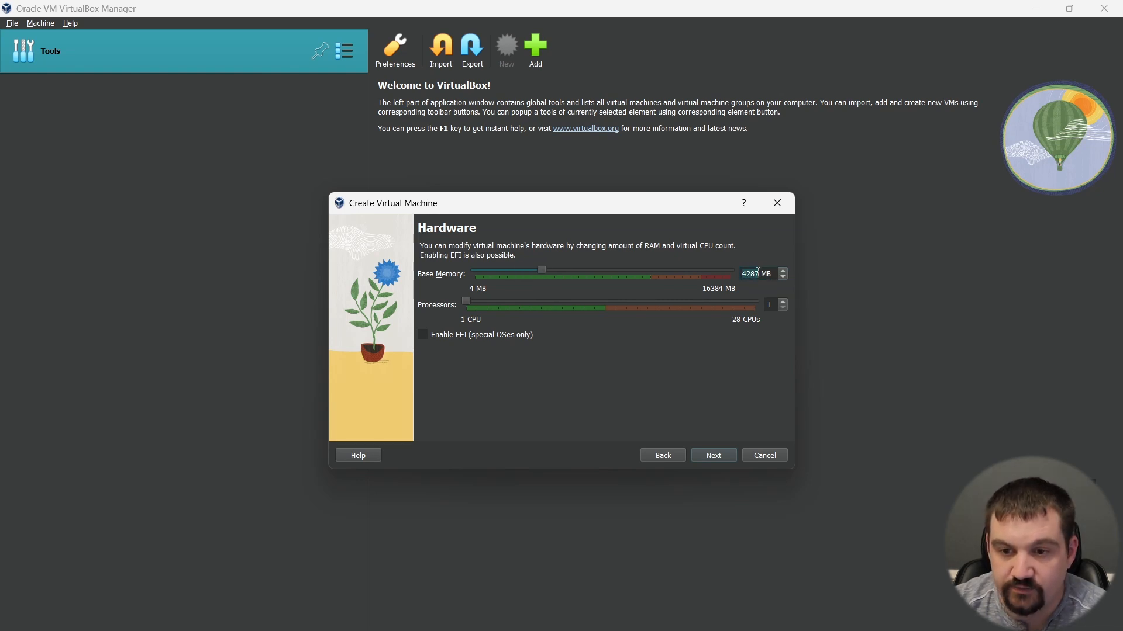
text(4096)
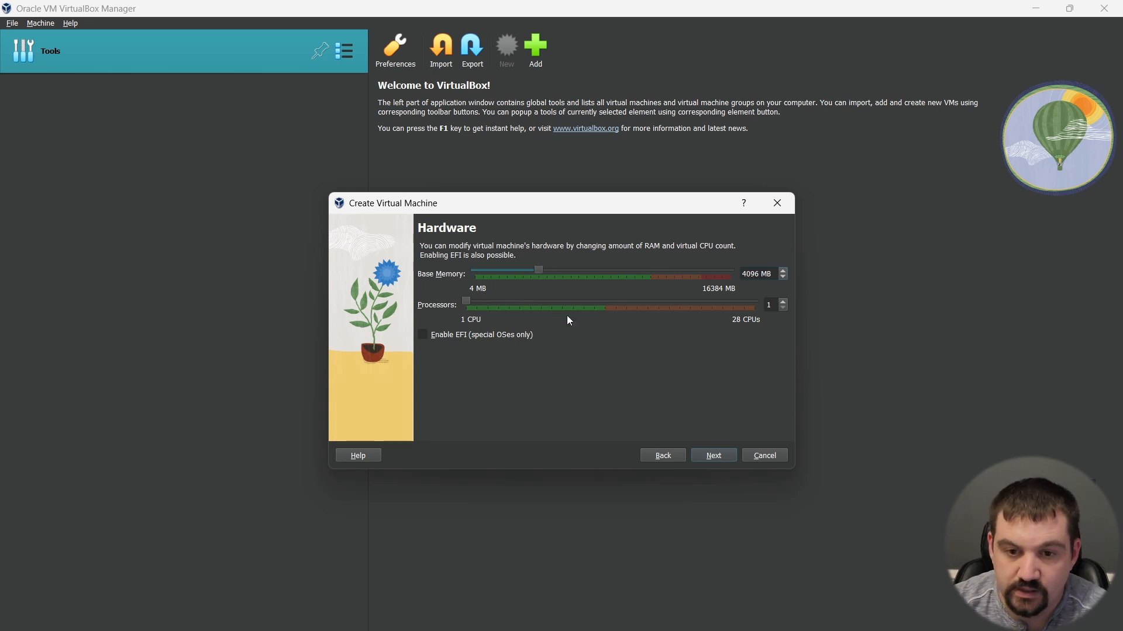
click(476, 304)
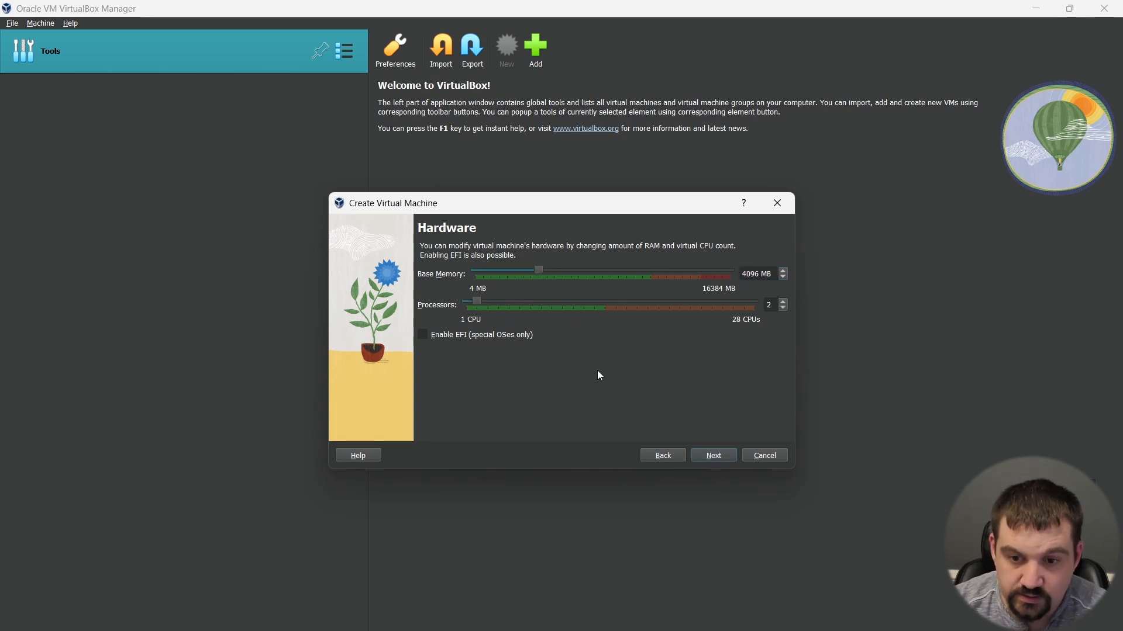
click(716, 457)
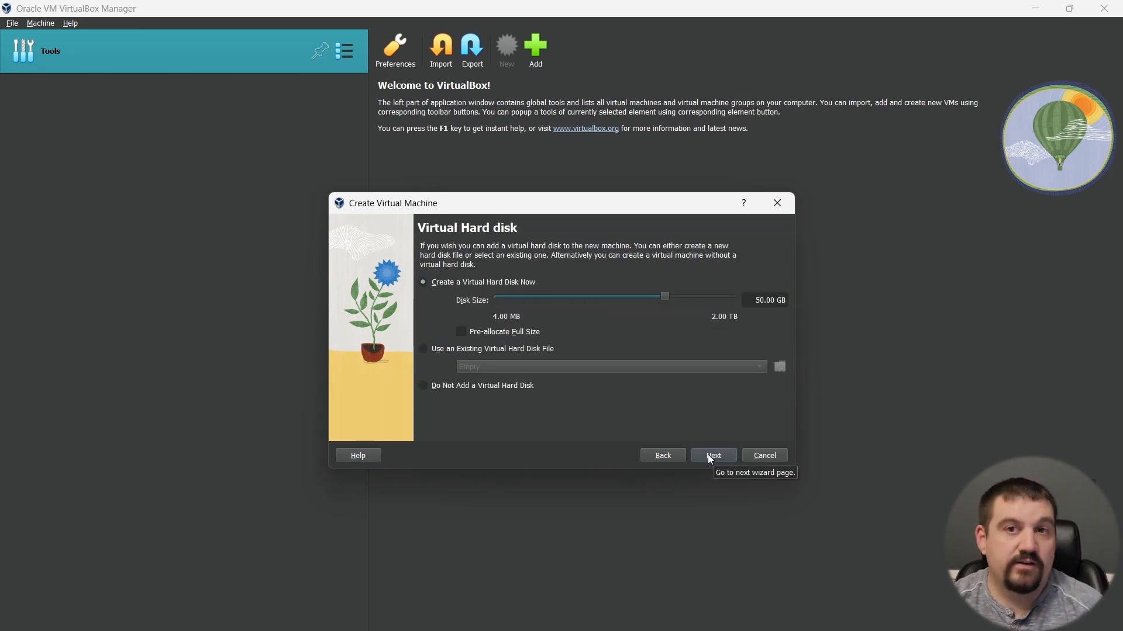
Step: Accept the new 50 GB virtual hard disk and finish creating the virtual machine
click(708, 456)
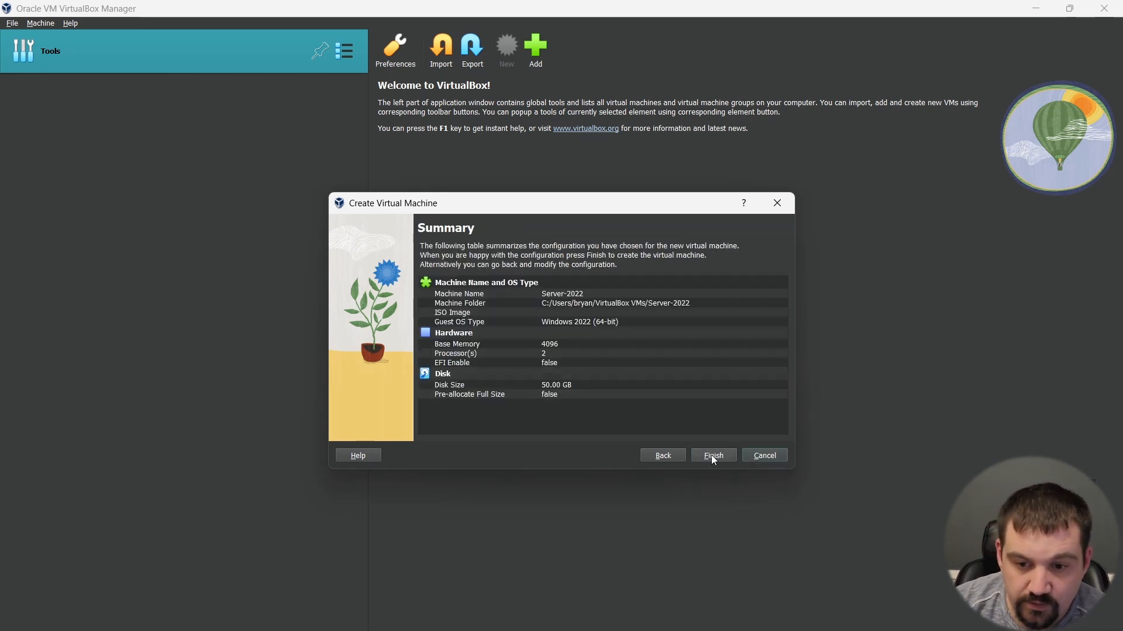
click(711, 459)
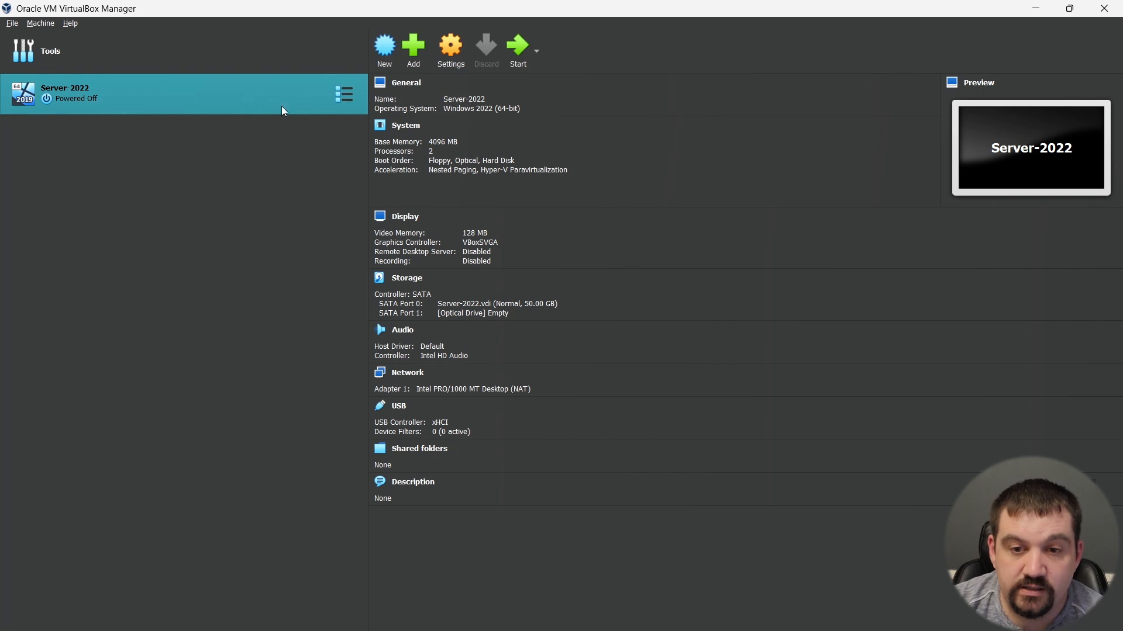
Step: Attach SERVER_EVAL_x64FRE_en-us.iso to the empty optical drive in the Server-2022 storage settings
click(450, 62)
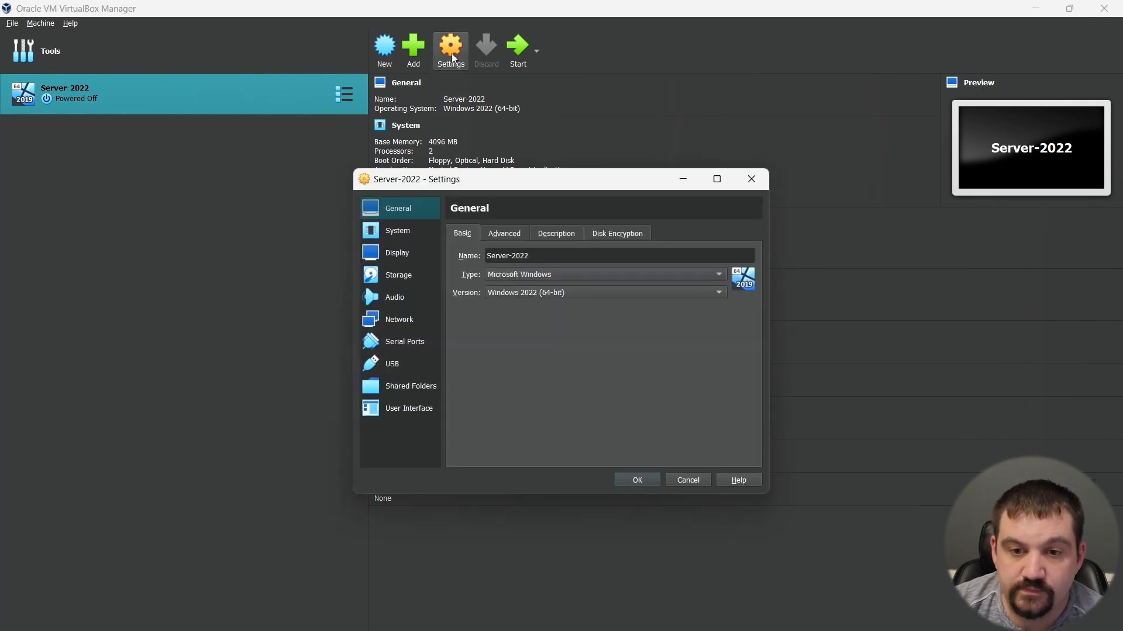
click(402, 275)
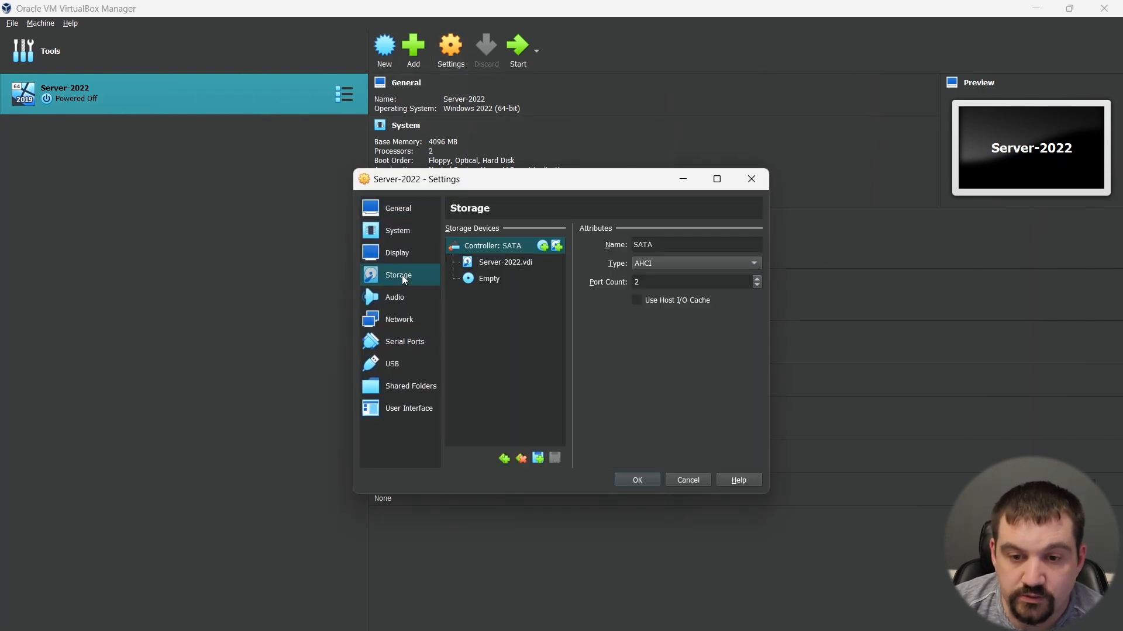
click(498, 283)
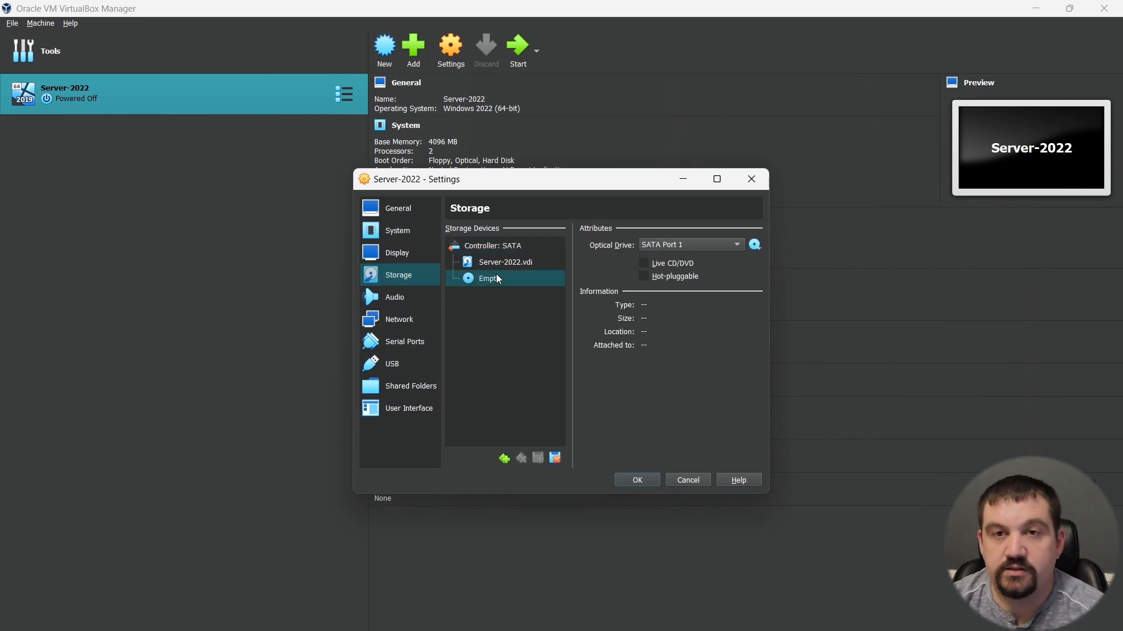
click(755, 246)
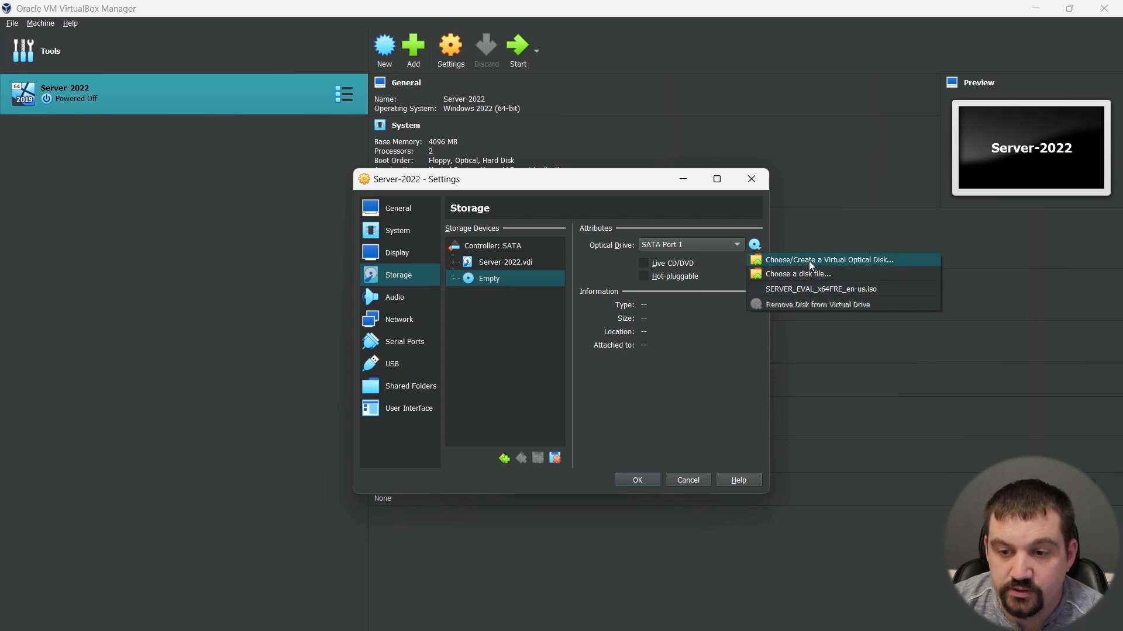
click(797, 291)
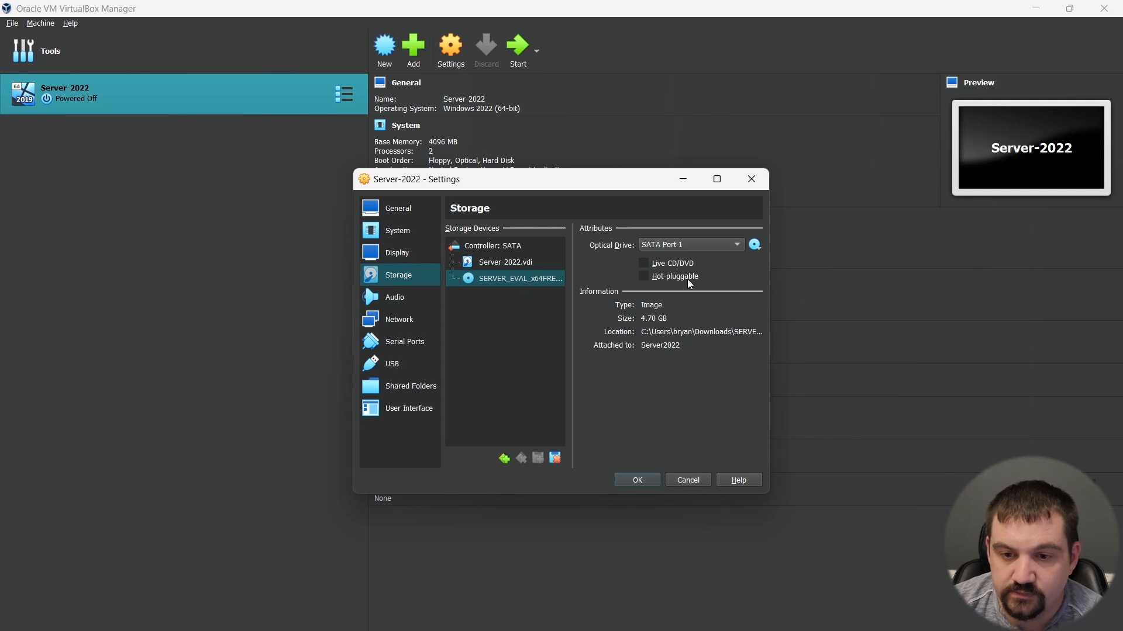
click(637, 480)
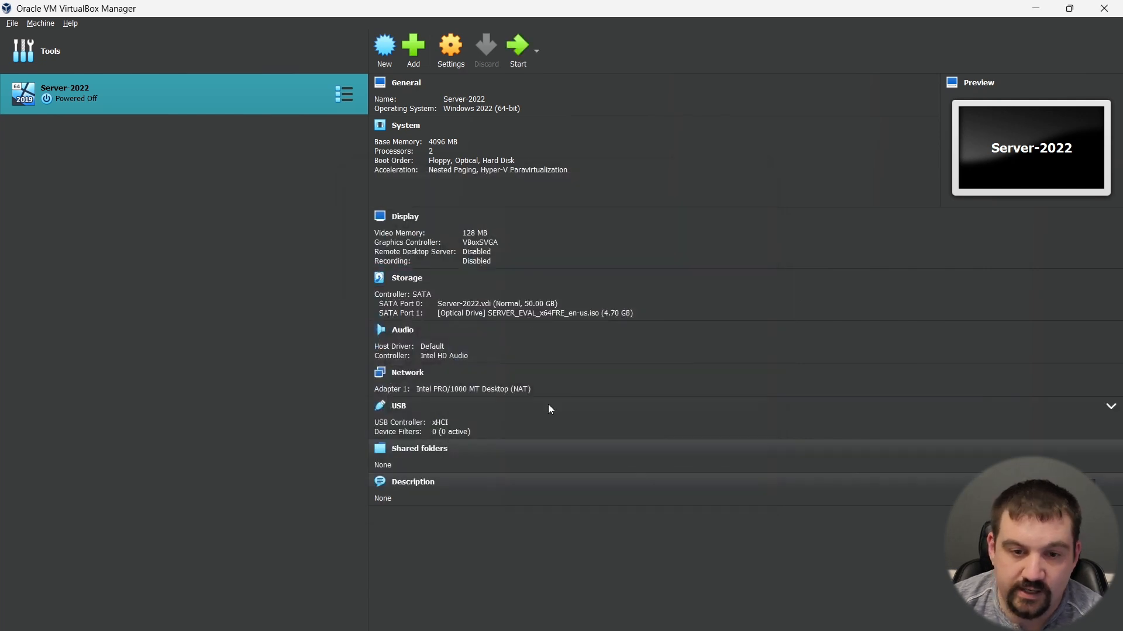
Step: Start the Server-2022 virtual machine
double_click(30, 100)
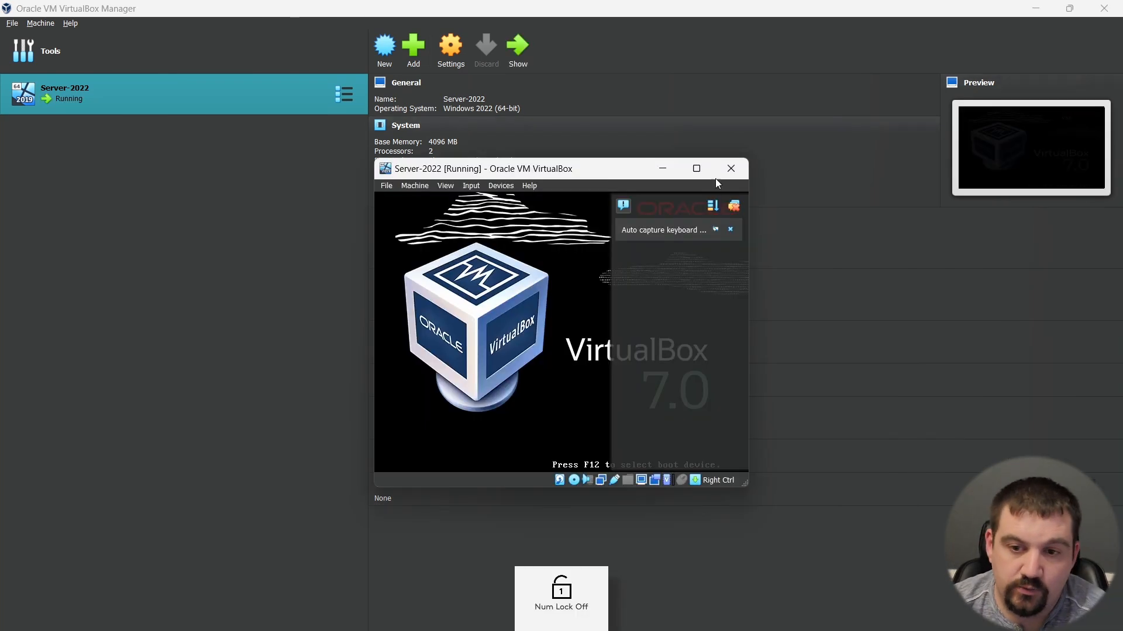
Step: Maximize the Server-2022 virtual machine window and switch it to full-screen mode
double_click(695, 169)
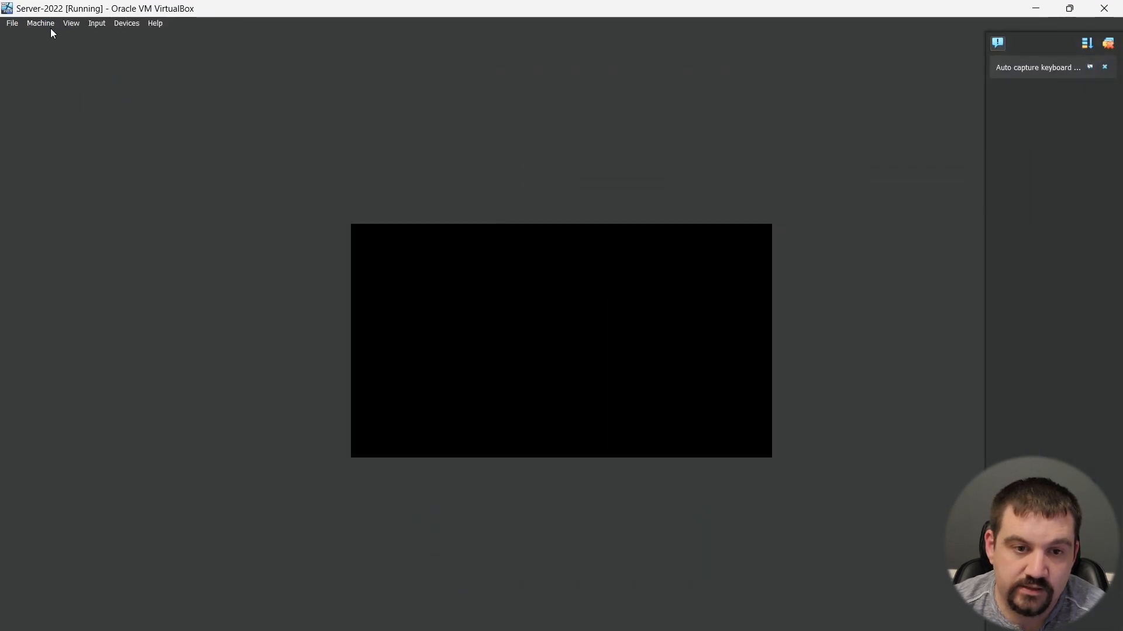
click(71, 25)
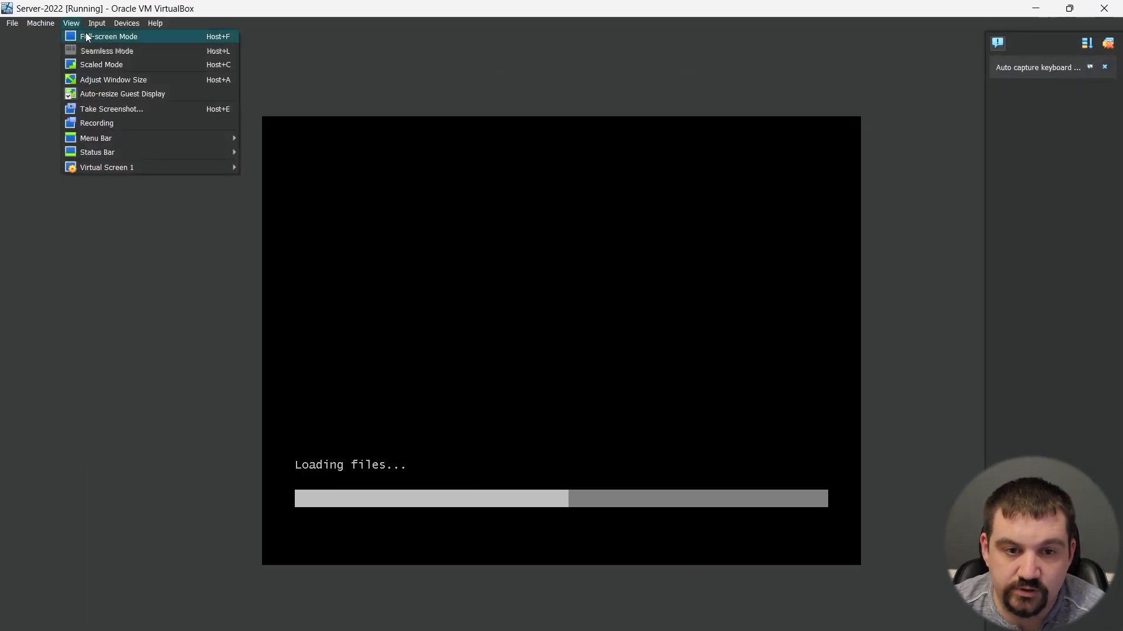
click(140, 38)
click(69, 23)
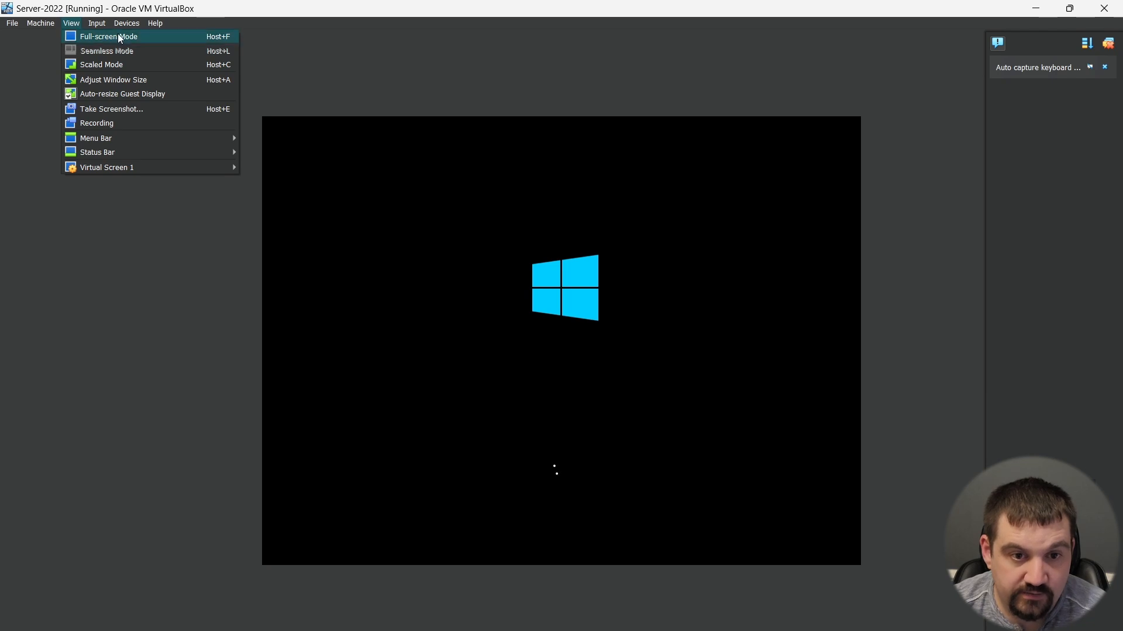
click(120, 39)
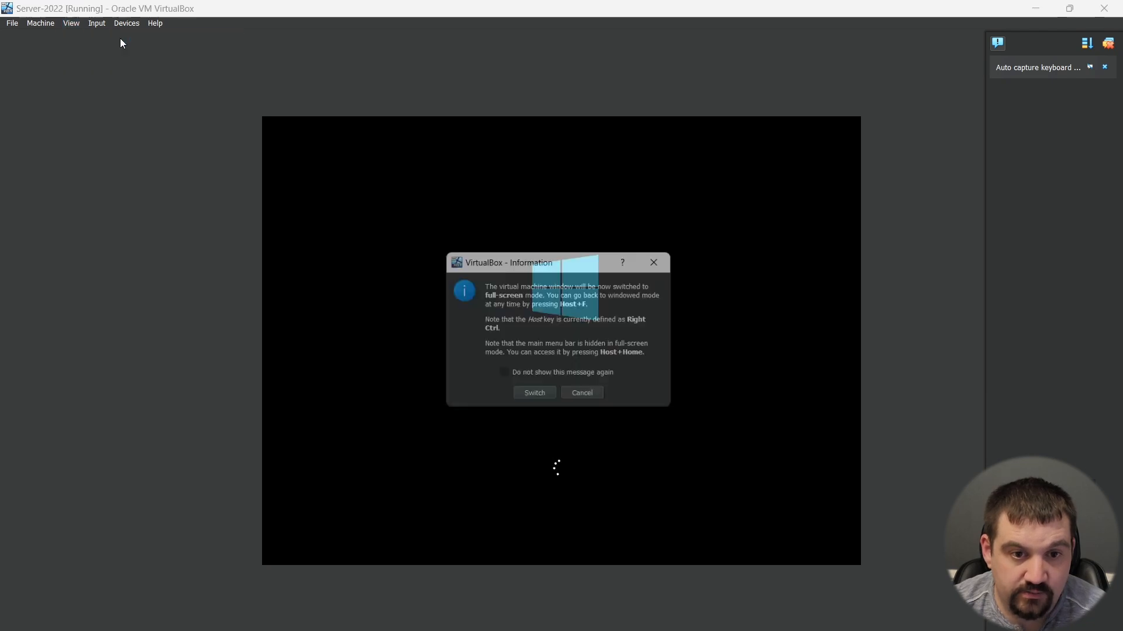
click(543, 397)
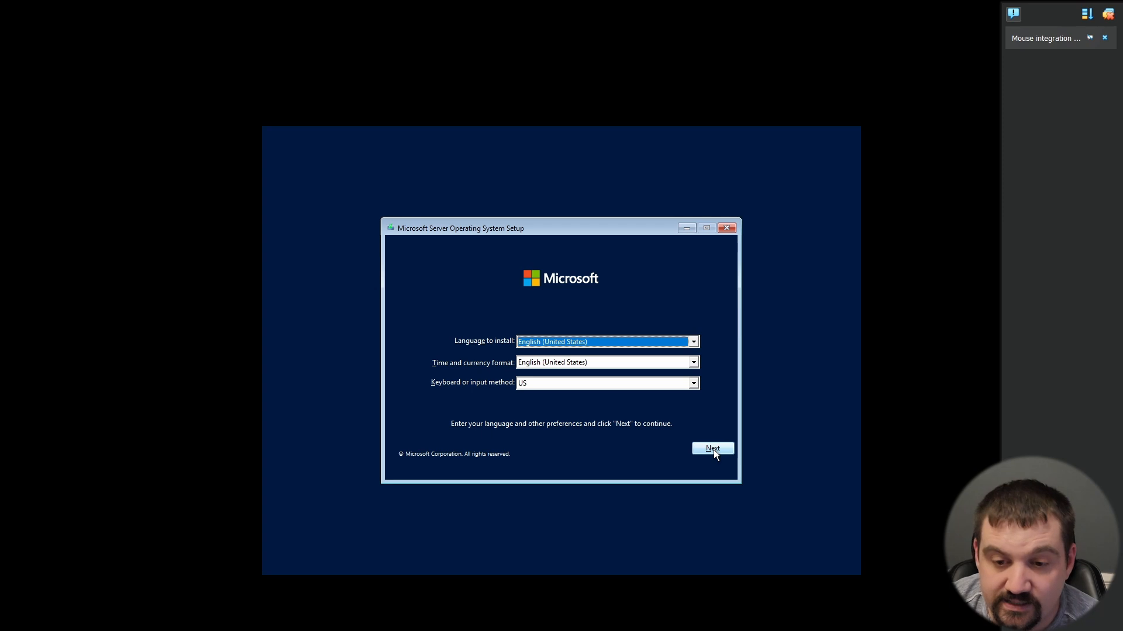
Step: Start the installation with the default English (United States) and US keyboard settings, choosing Windows Server 2022 Datacenter Evaluation (Desktop Experience)
click(713, 449)
click(561, 358)
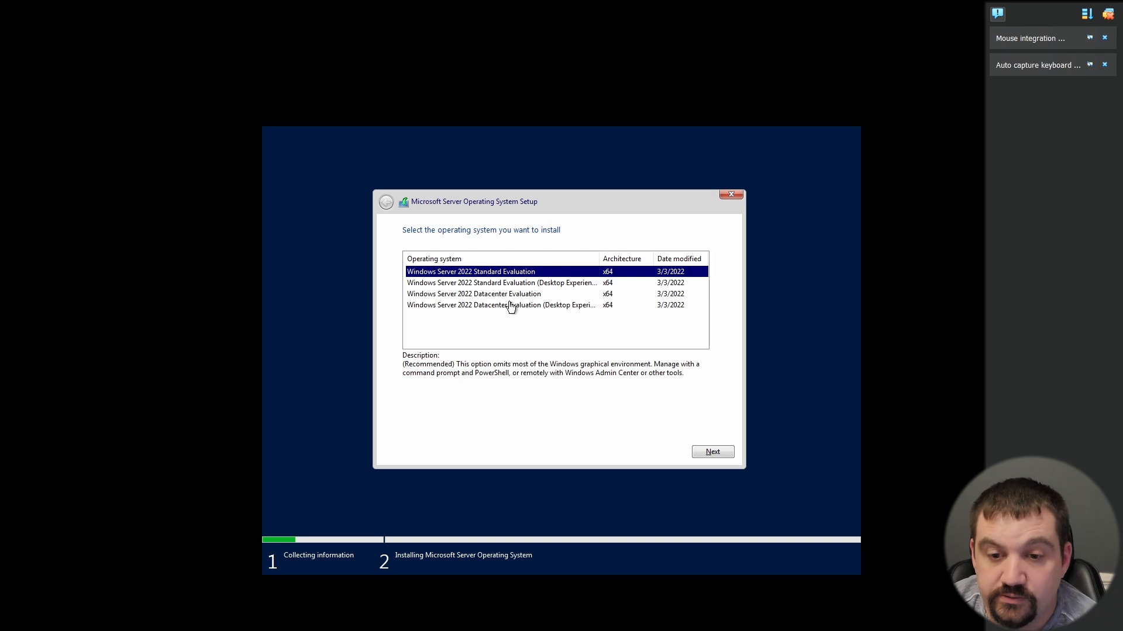
click(551, 309)
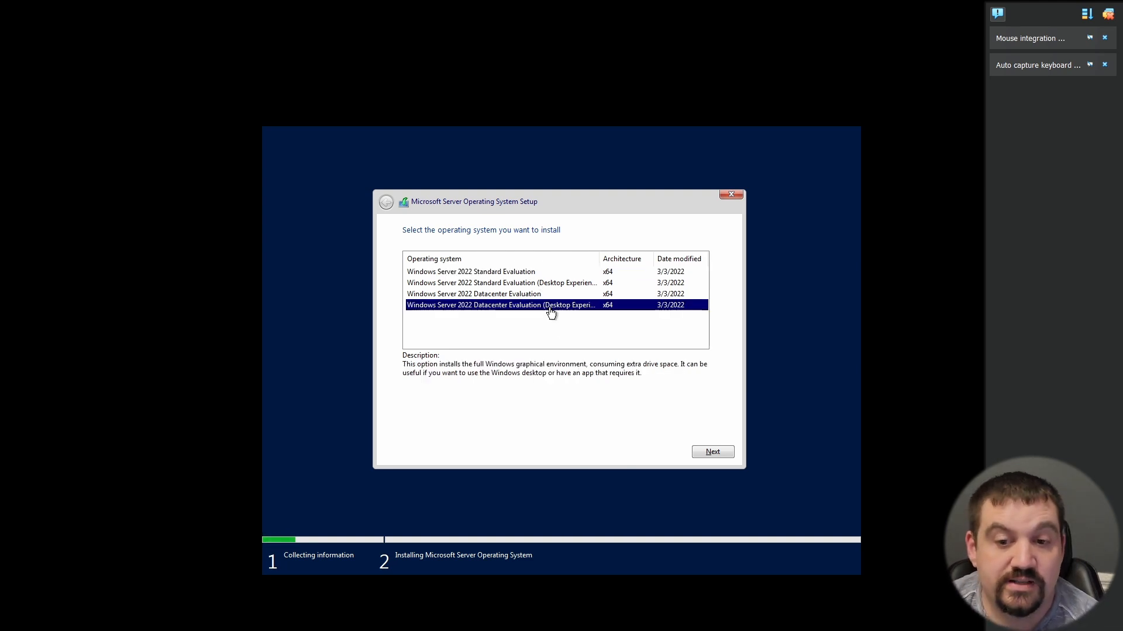
click(712, 453)
Step: Accept the license terms and run a custom installation onto the unallocated space of Drive 0
click(406, 430)
key(Return)
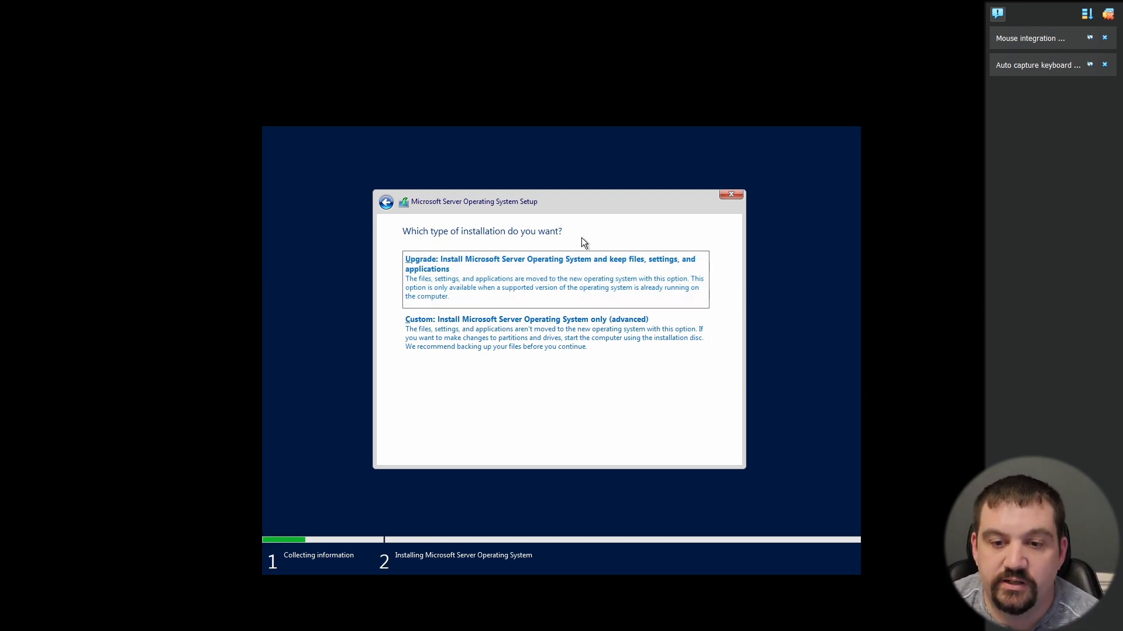
click(500, 335)
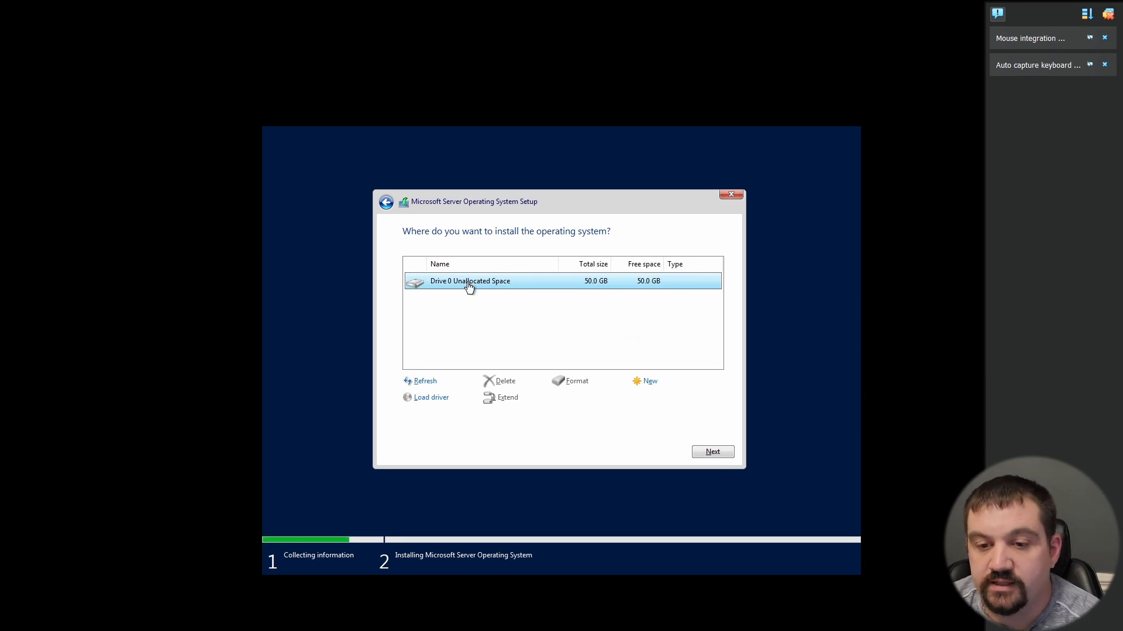
click(713, 452)
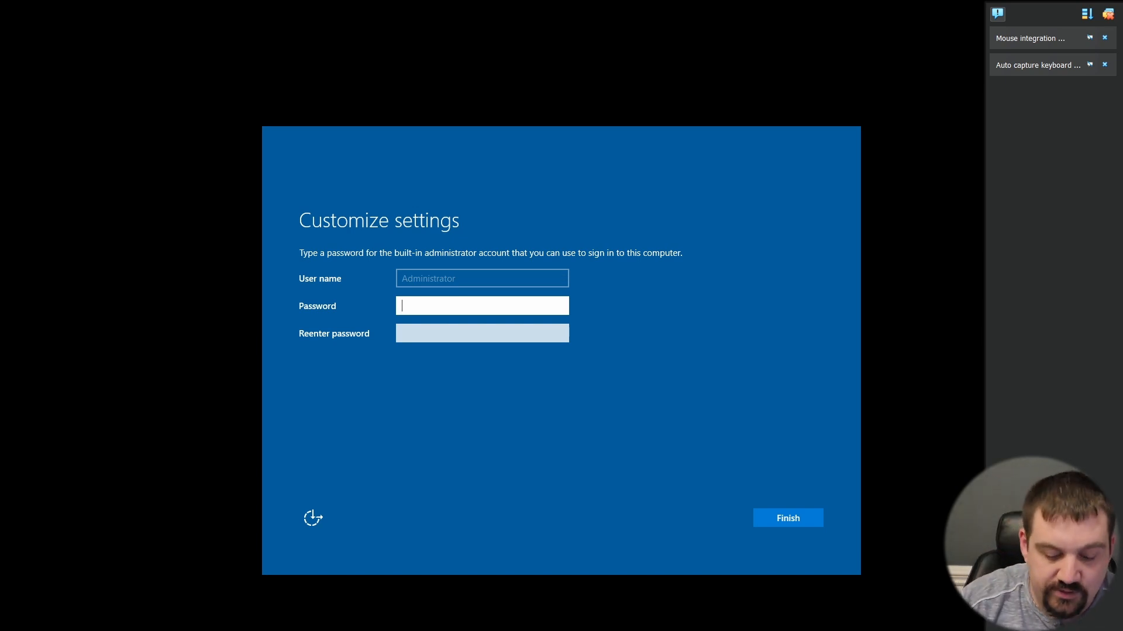
Step: Enter and confirm the password for the built-in Administrator account and finish customizing the settings
text(***********)
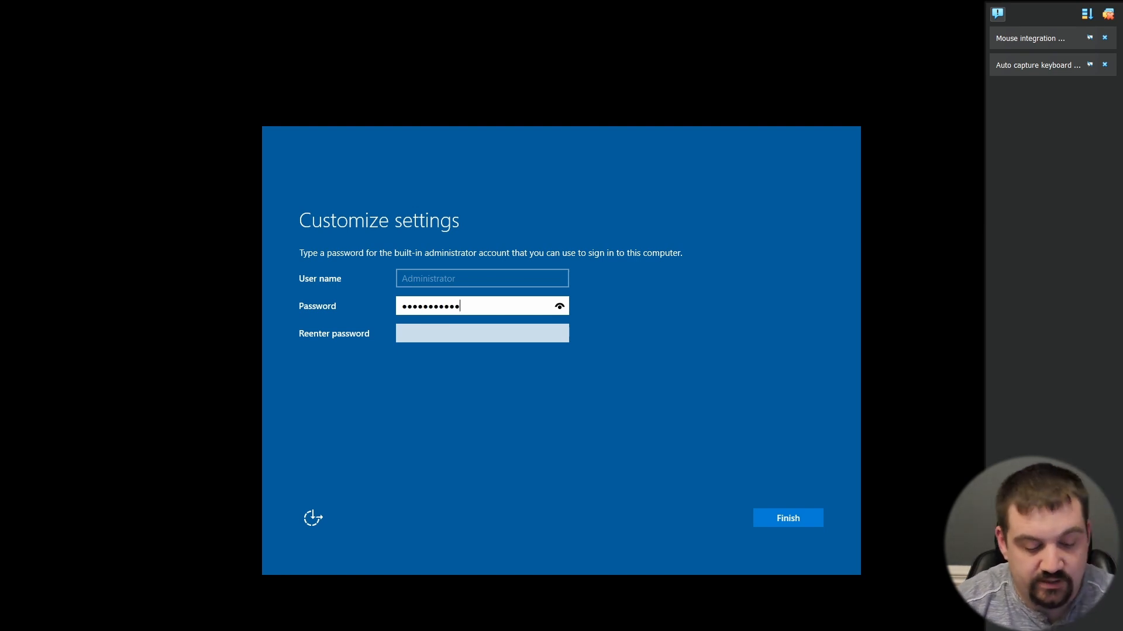
text(***)
key(Tab)
text(**************)
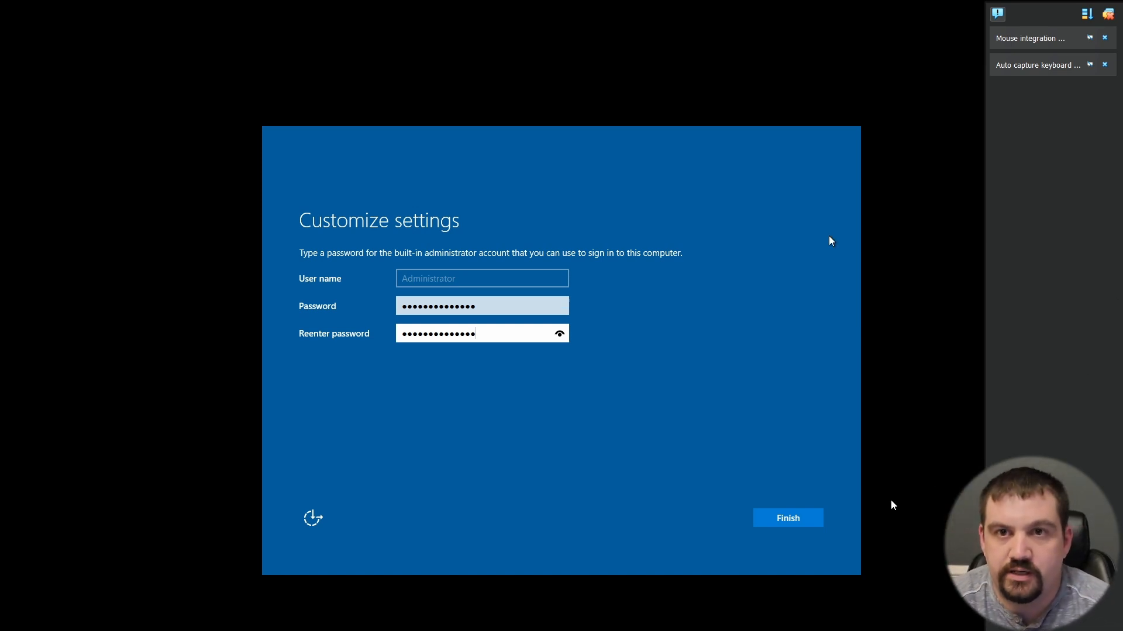
click(791, 521)
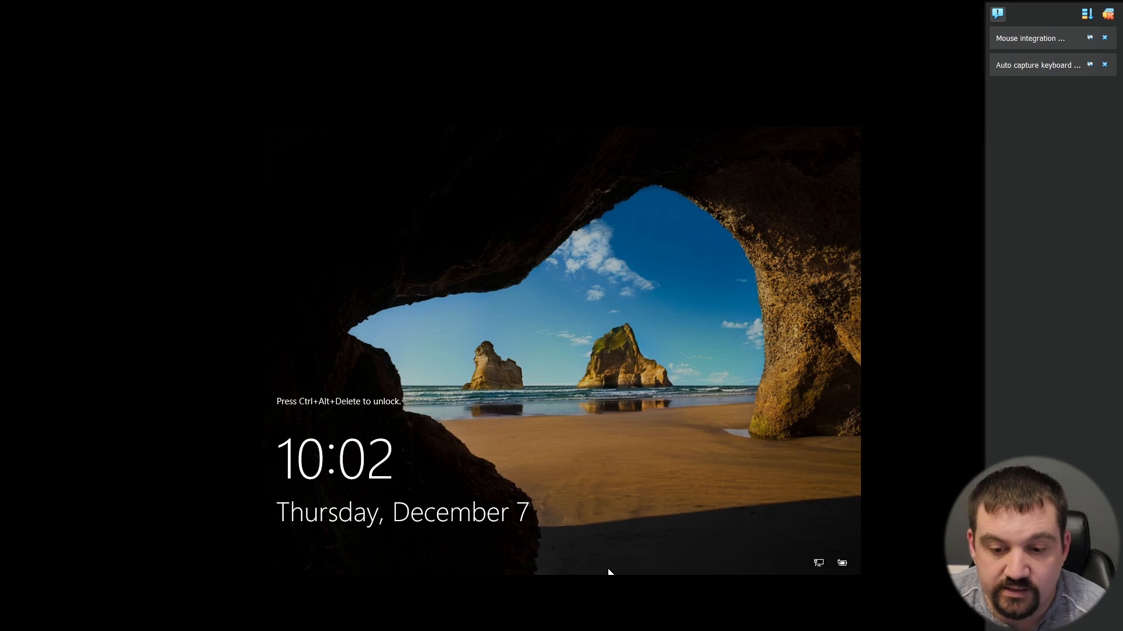
key(Num_Lock)
key(Num_Lock)
key(Num_Lock)
key(Num_Lock)
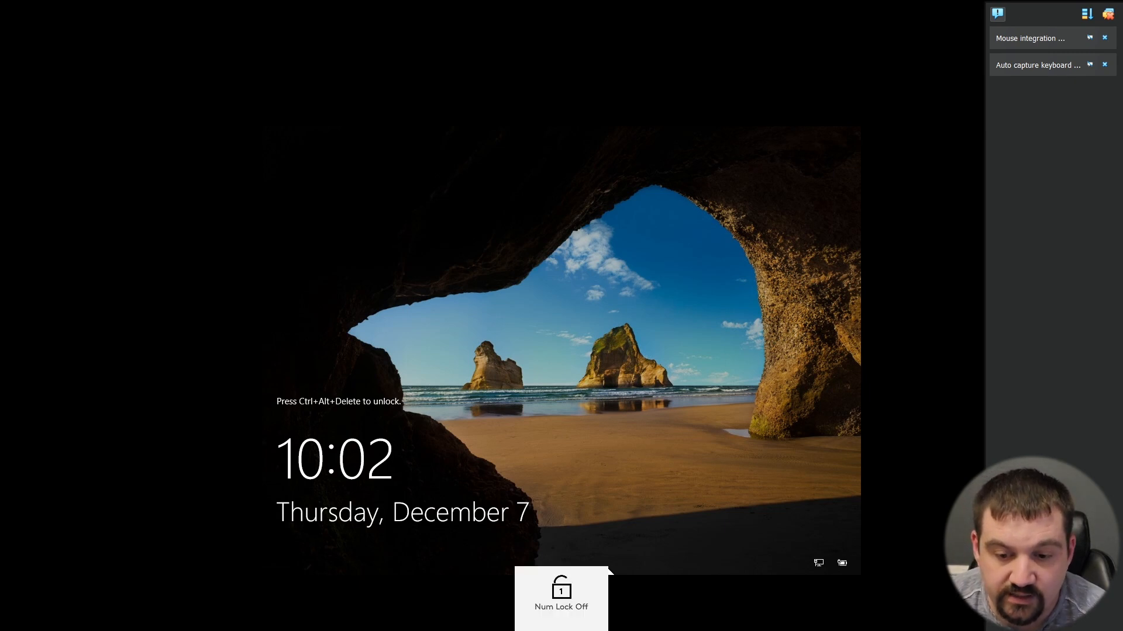
key(Num_Lock)
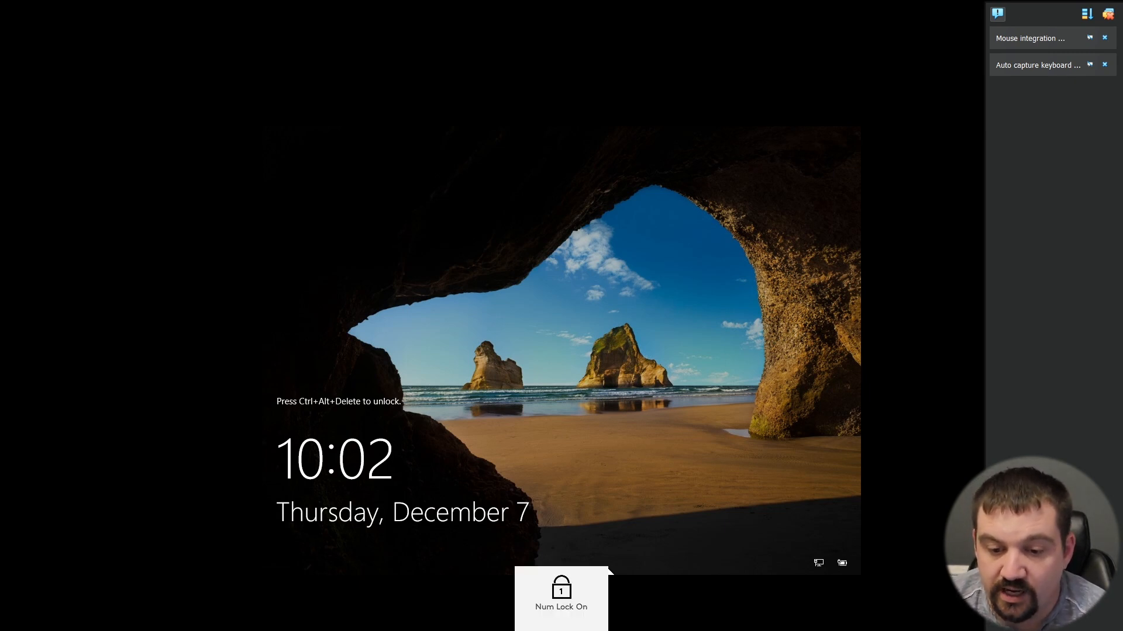
Step: Send Ctrl-Alt-Del to the virtual machine to unlock it and sign in with the Administrator password
mouse_move(608, 630)
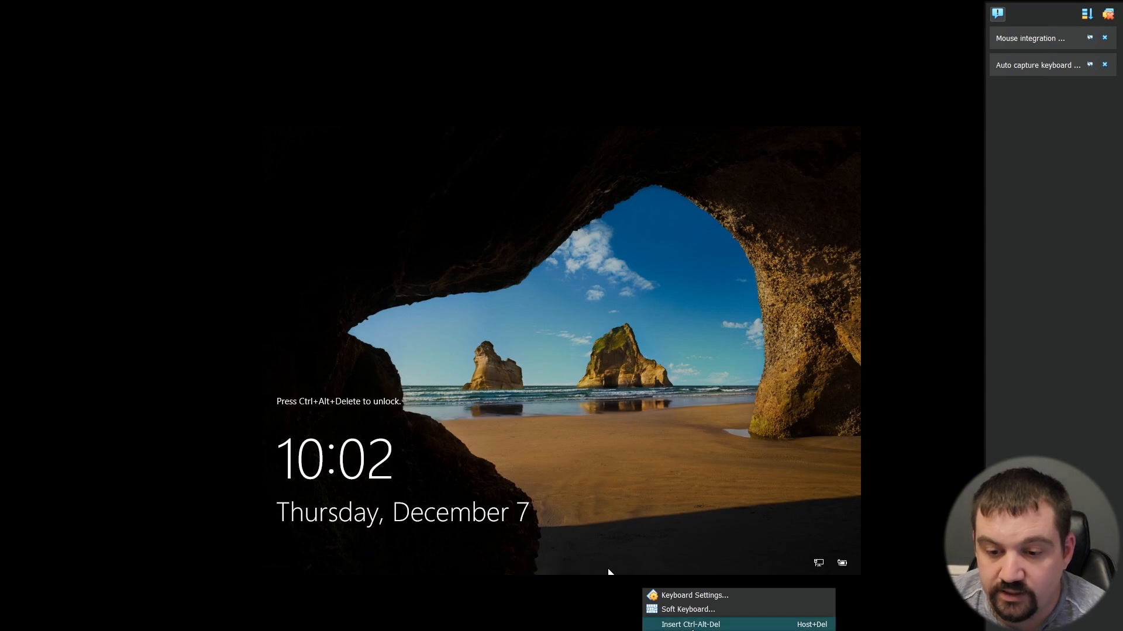
click(692, 624)
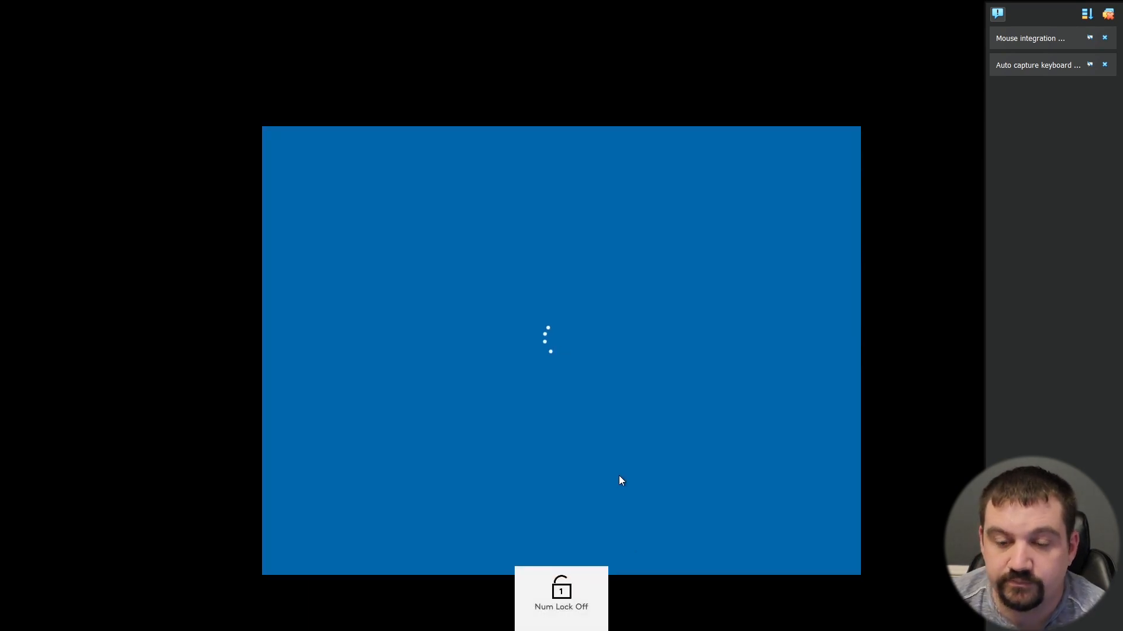
text(••••)
key(BackSpace)
key(BackSpace)
key(BackSpace)
key(BackSpace)
text(••••••••••)
key(Return)
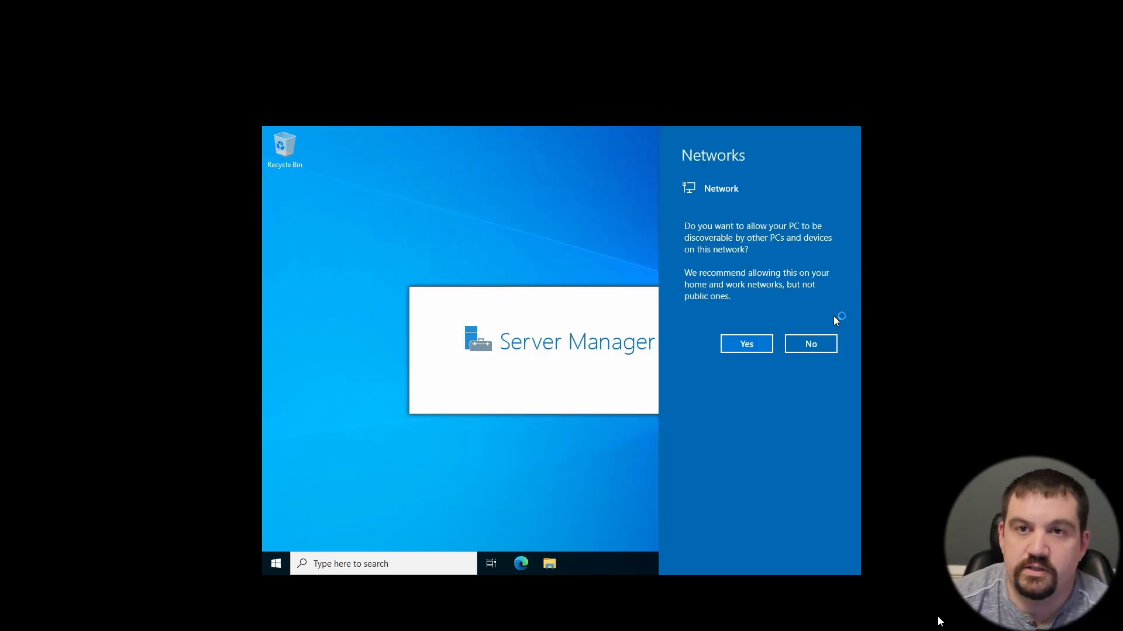
Step: Allow the server to be discoverable by other PCs and devices on the network
click(743, 350)
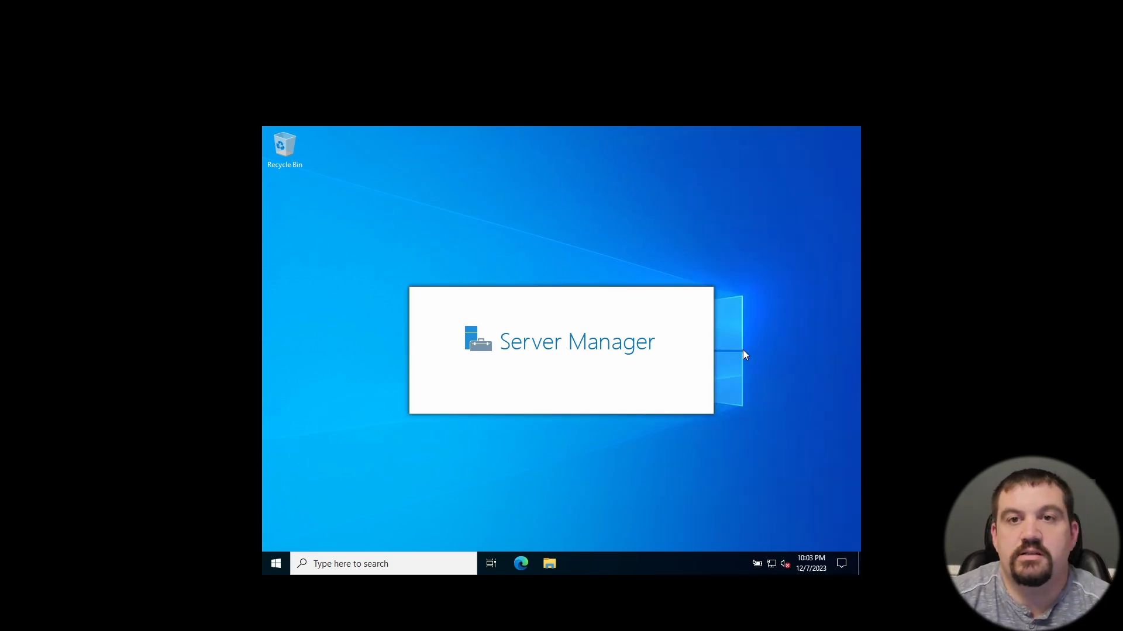